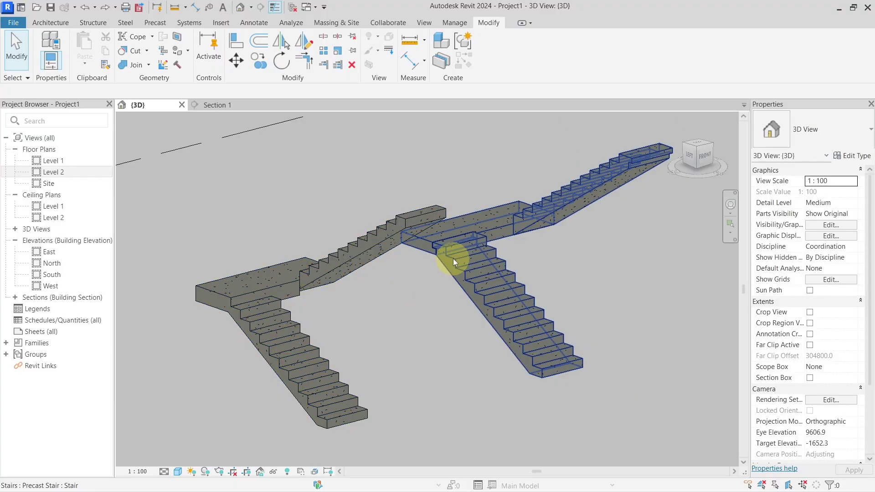
- Zoom and orbit the 3D view to show both the cast-in-place and precast stairs
{"action": "scroll", "coordinate": [453, 258], "scroll_direction": "up", "scroll_amount": 5}
{"action": "scroll", "coordinate": [453, 258], "scroll_direction": "down", "scroll_amount": 5}
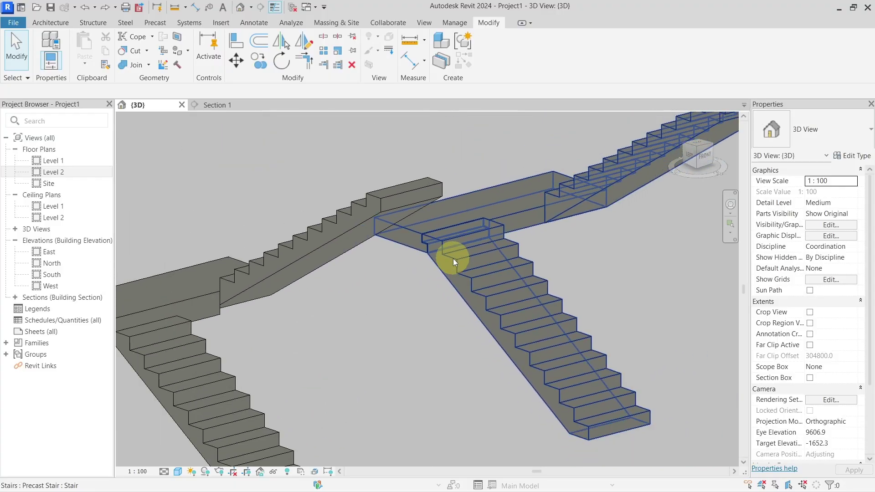
{"action": "middle_click_drag", "start_coordinate": [453, 259], "coordinate": [293, 254], "text": "shift"}
{"action": "scroll", "coordinate": [288, 256], "scroll_direction": "up", "scroll_amount": 3}
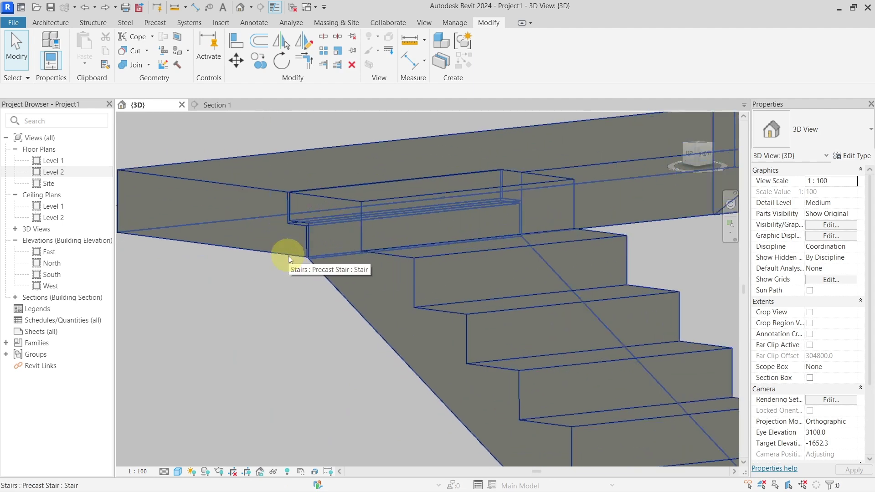
{"action": "scroll", "coordinate": [305, 264], "scroll_direction": "up", "scroll_amount": 2}
{"action": "scroll", "coordinate": [305, 263], "scroll_direction": "down", "scroll_amount": 5}
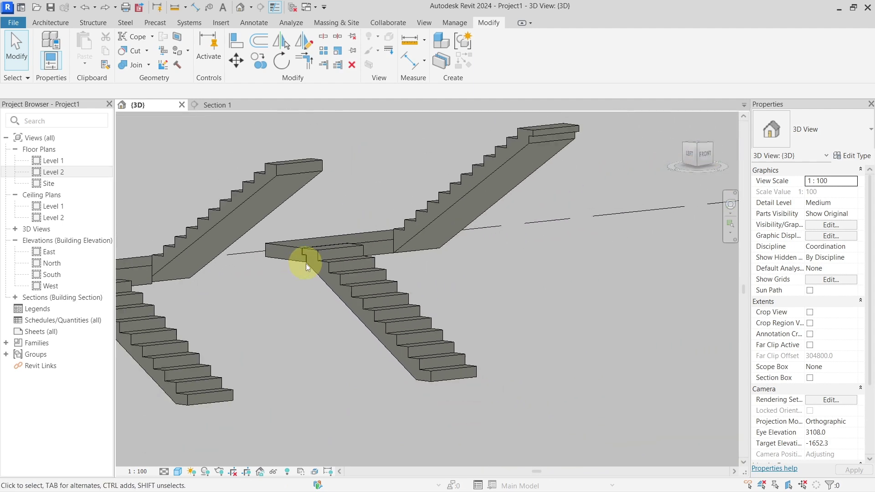
{"action": "middle_click_drag", "start_coordinate": [305, 264], "coordinate": [449, 293], "text": "shift"}
{"action": "scroll", "coordinate": [345, 291], "scroll_direction": "up", "scroll_amount": 3}
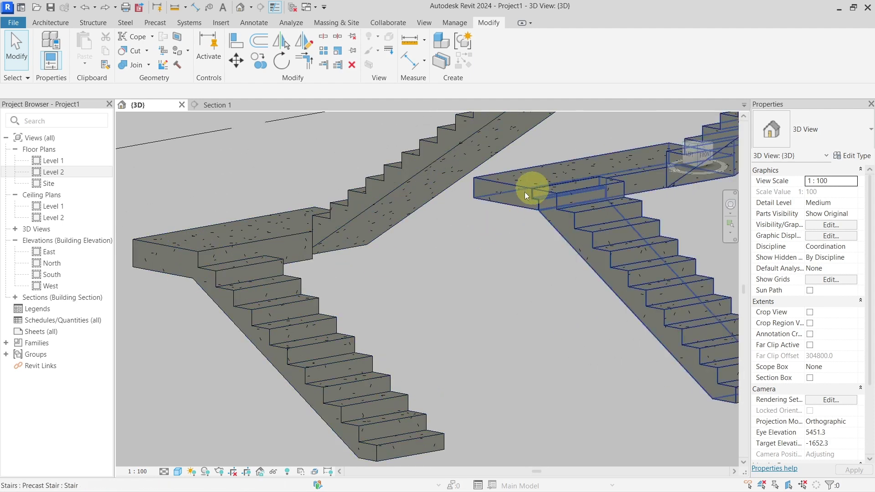
{"action": "scroll", "coordinate": [537, 196], "scroll_direction": "down", "scroll_amount": 5}
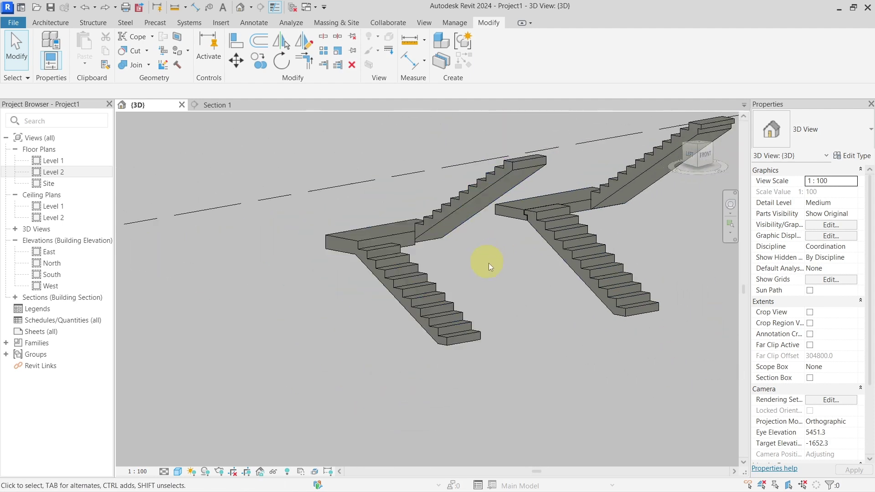
{"action": "middle_click_drag", "start_coordinate": [489, 264], "coordinate": [386, 223]}
- Check the cast-in-place stair's type list, leaving its type unchanged
{"action": "left_click", "coordinate": [387, 223]}
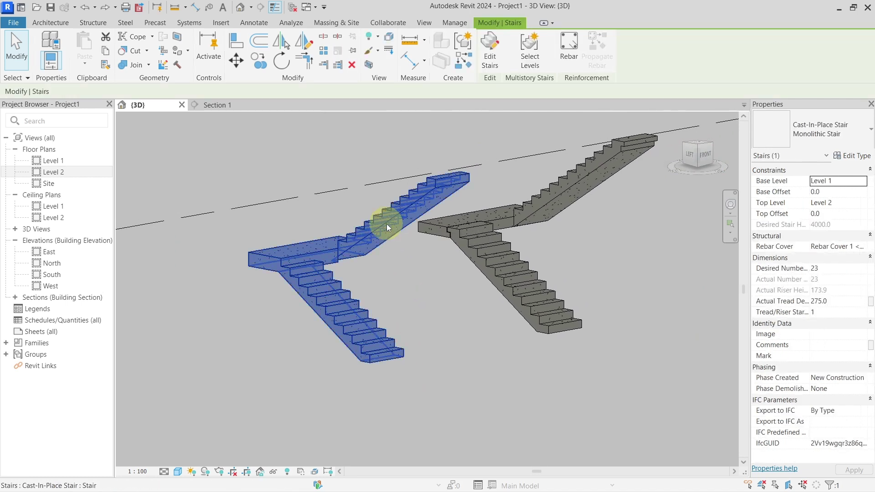
{"action": "left_click", "coordinate": [822, 136]}
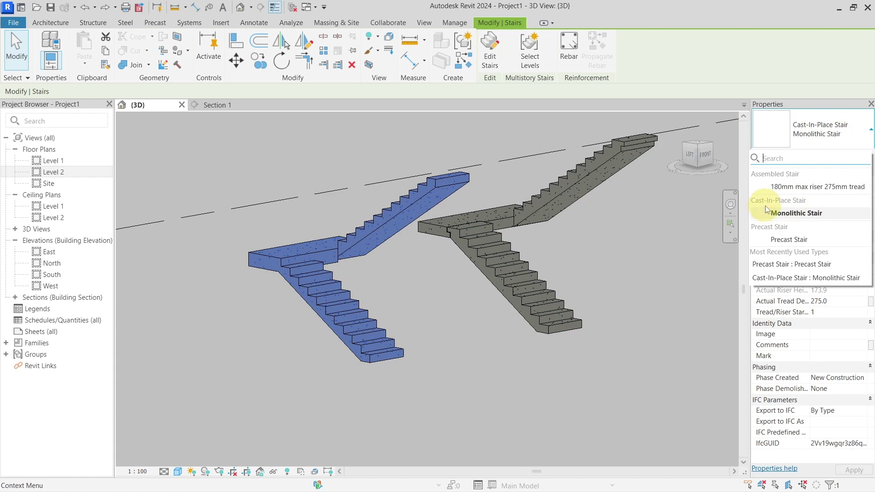
{"action": "left_click", "coordinate": [456, 282]}
{"action": "left_click", "coordinate": [368, 248]}
{"action": "middle_click_drag", "start_coordinate": [319, 293], "coordinate": [327, 328], "text": "shift"}
{"action": "scroll", "coordinate": [289, 269], "scroll_direction": "up", "scroll_amount": 5}
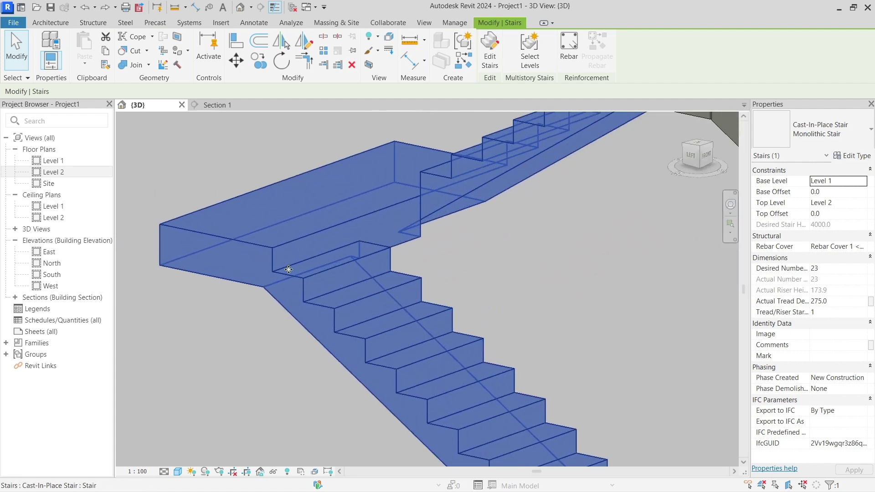
{"action": "scroll", "coordinate": [289, 270], "scroll_direction": "down", "scroll_amount": 2}
{"action": "scroll", "coordinate": [289, 269], "scroll_direction": "down", "scroll_amount": 3}
{"action": "middle_click_drag", "start_coordinate": [547, 234], "coordinate": [400, 240], "text": "shift"}
{"action": "left_click", "coordinate": [400, 240]}
- Confirm the other stair stays the Precast Stair type
{"action": "left_click", "coordinate": [400, 241]}
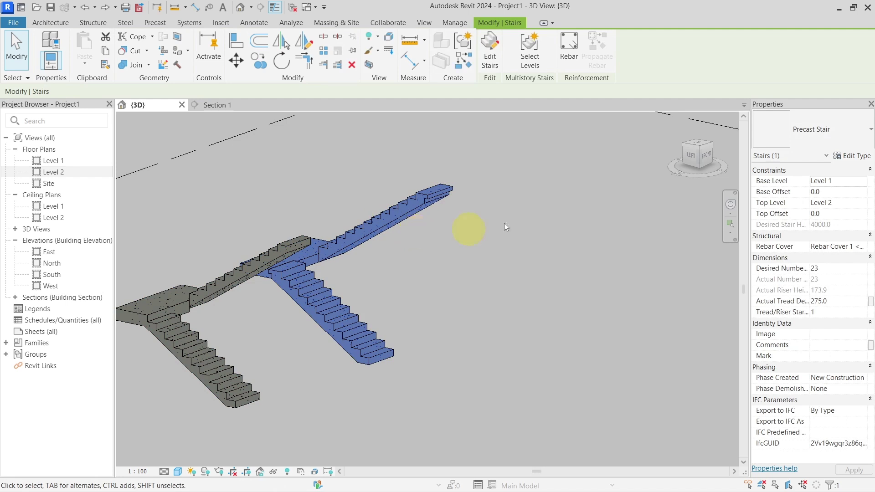
{"action": "left_click", "coordinate": [822, 132]}
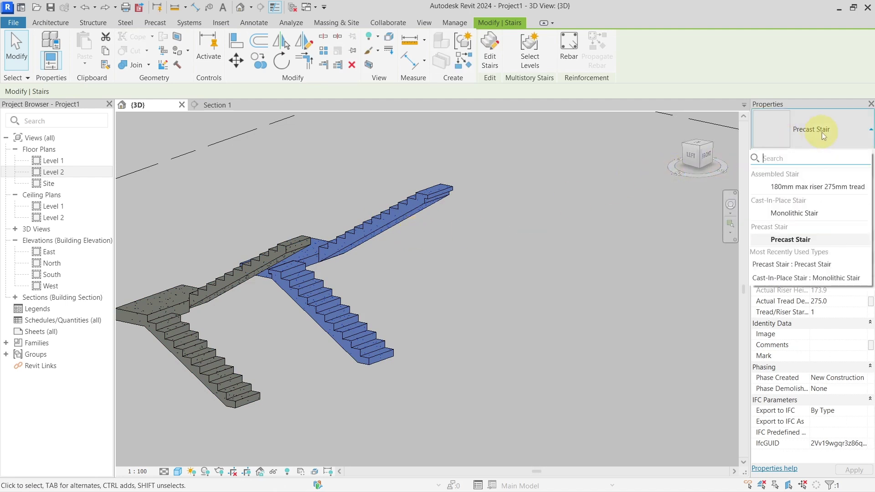
{"action": "left_click", "coordinate": [777, 237]}
{"action": "left_click", "coordinate": [508, 286]}
{"action": "middle_click_drag", "start_coordinate": [359, 312], "coordinate": [379, 314], "text": "shift"}
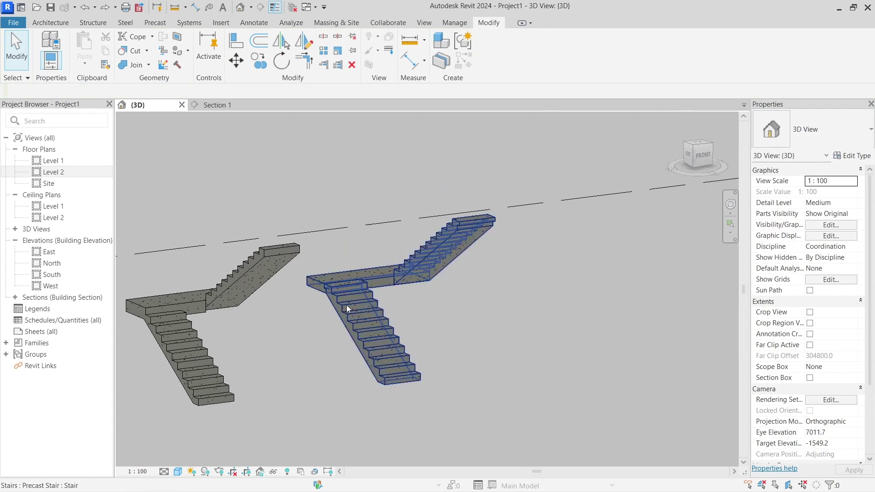
{"action": "scroll", "coordinate": [306, 293], "scroll_direction": "up", "scroll_amount": 6}
- Select the precast stair and review its type's Notch end-connection settings without changes
{"action": "left_click", "coordinate": [333, 259]}
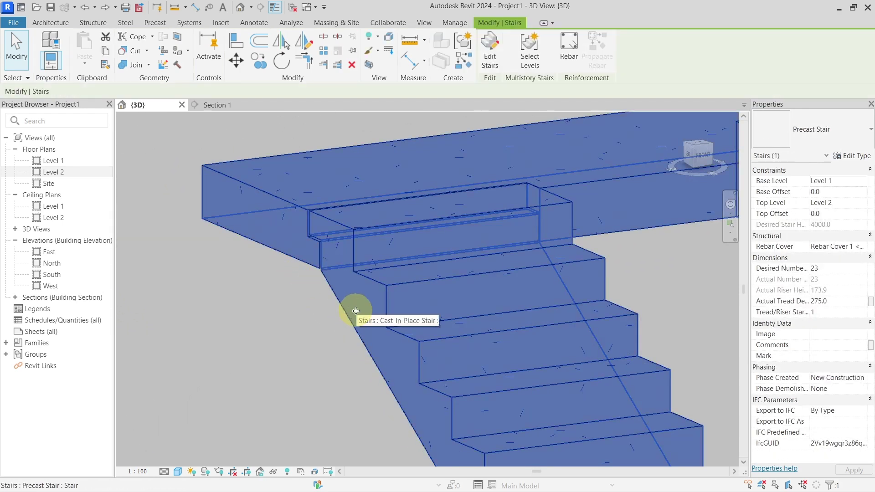
{"action": "middle_click_drag", "start_coordinate": [337, 274], "coordinate": [391, 309], "text": "shift"}
{"action": "scroll", "coordinate": [341, 305], "scroll_direction": "up", "scroll_amount": 5}
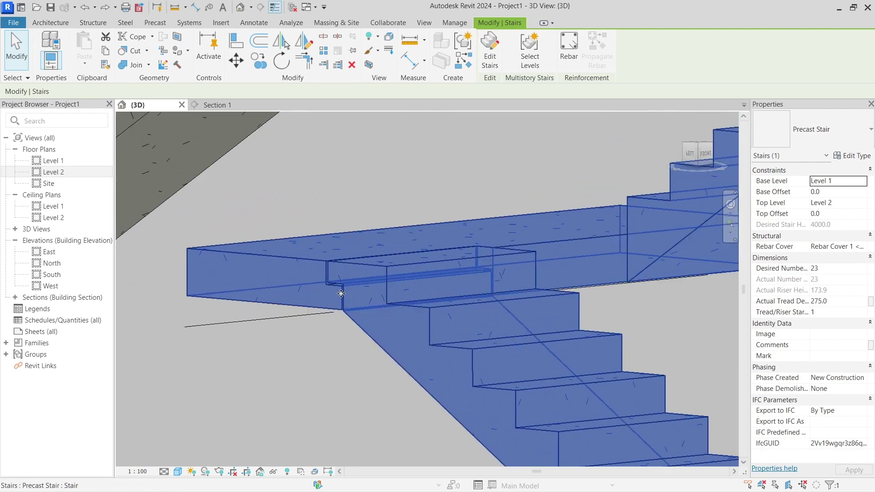
{"action": "scroll", "coordinate": [388, 282], "scroll_direction": "down", "scroll_amount": 2}
{"action": "scroll", "coordinate": [388, 290], "scroll_direction": "down", "scroll_amount": 5}
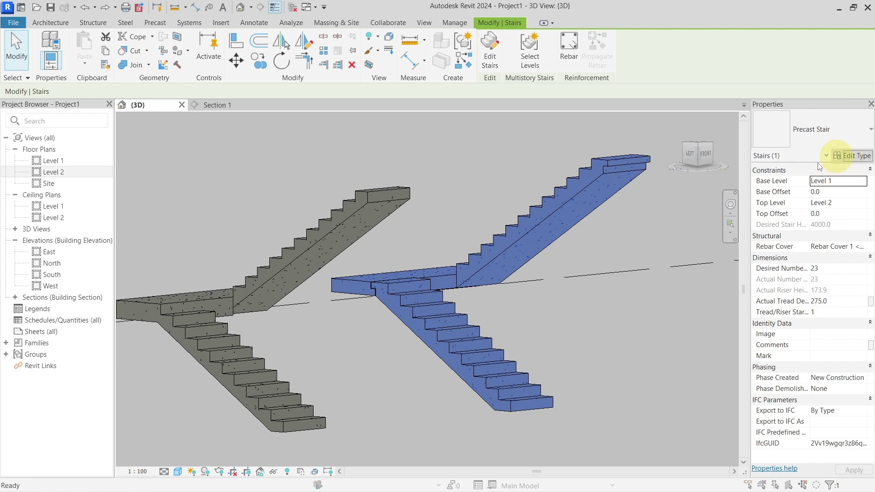
{"action": "left_click", "coordinate": [838, 156]}
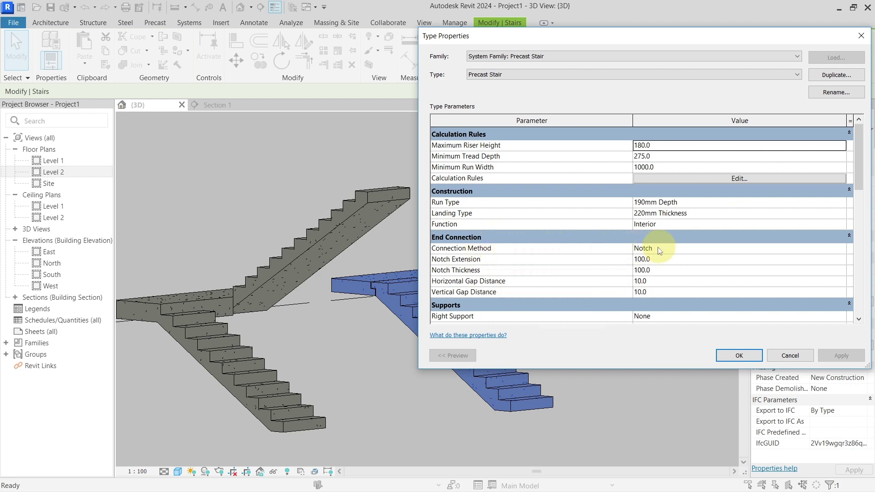
{"action": "key", "text": "Return"}
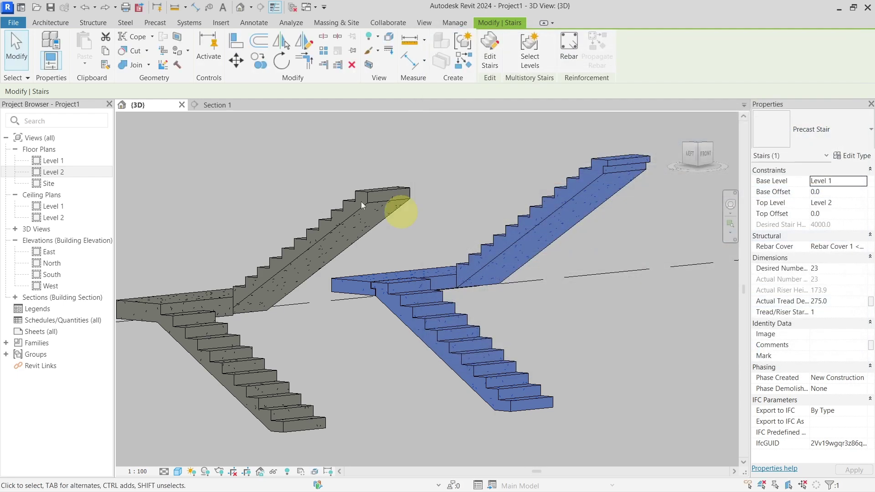
- Switch to Section 1 and select the precast stair near the landing
{"action": "left_click", "coordinate": [228, 108]}
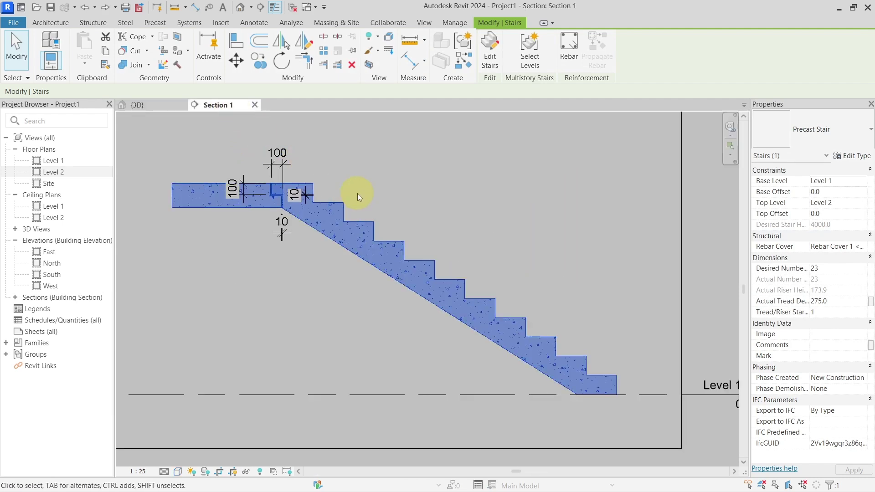
{"action": "middle_click_drag", "start_coordinate": [357, 193], "coordinate": [467, 256]}
{"action": "left_click", "coordinate": [460, 258]}
{"action": "scroll", "coordinate": [392, 273], "scroll_direction": "up", "scroll_amount": 3}
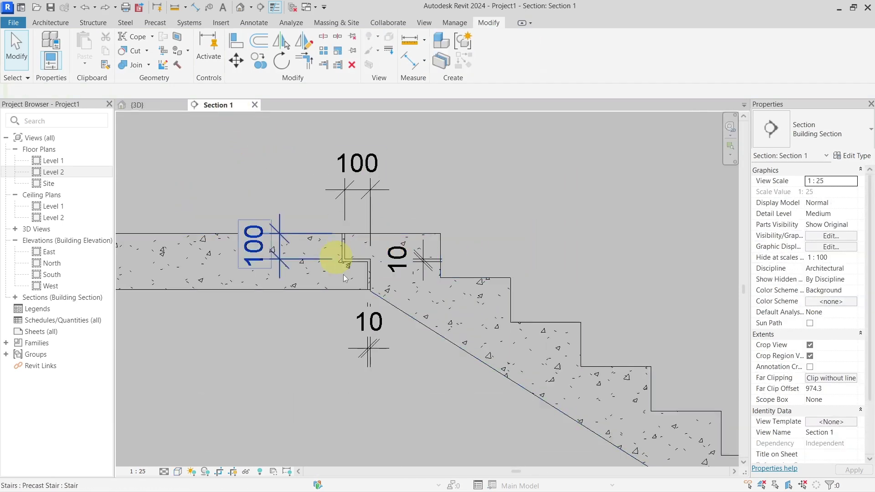
{"action": "left_click", "coordinate": [475, 274]}
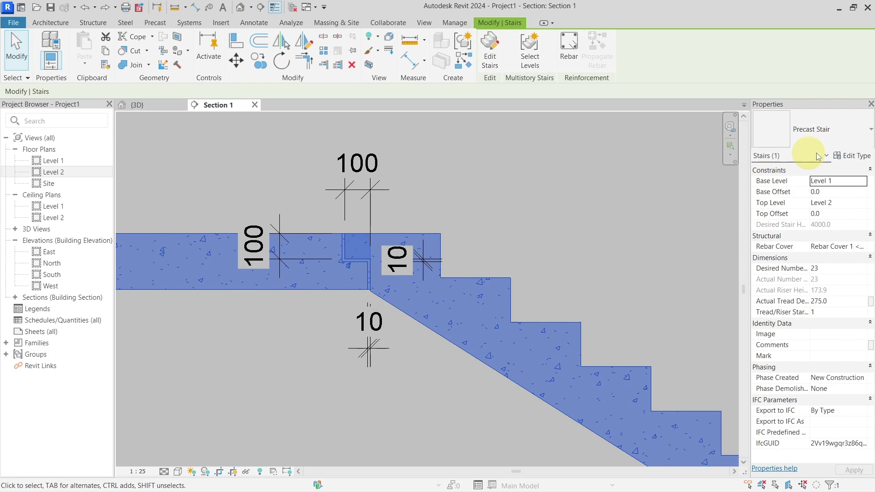
- Try the Straight Cut connection method, deleting invalid dimensions, then undo it with Ctrl+Z
{"action": "left_click", "coordinate": [852, 155]}
{"action": "left_click", "coordinate": [578, 247]}
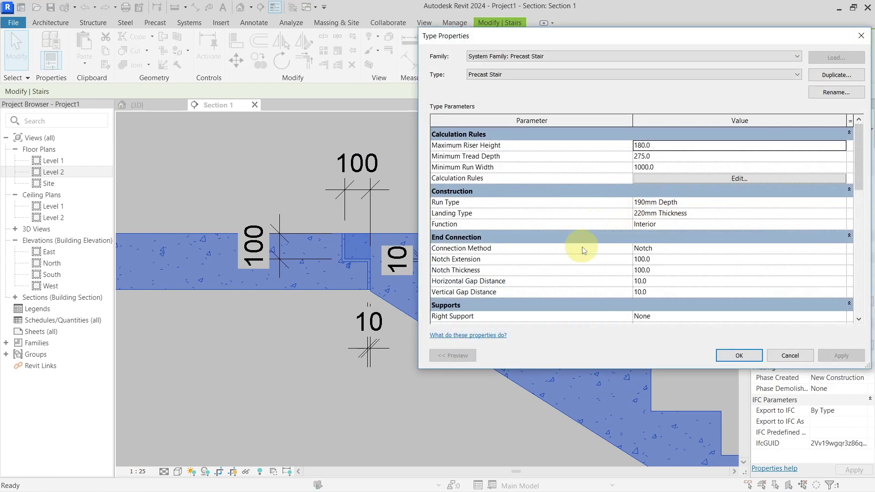
{"action": "left_click", "coordinate": [840, 248]}
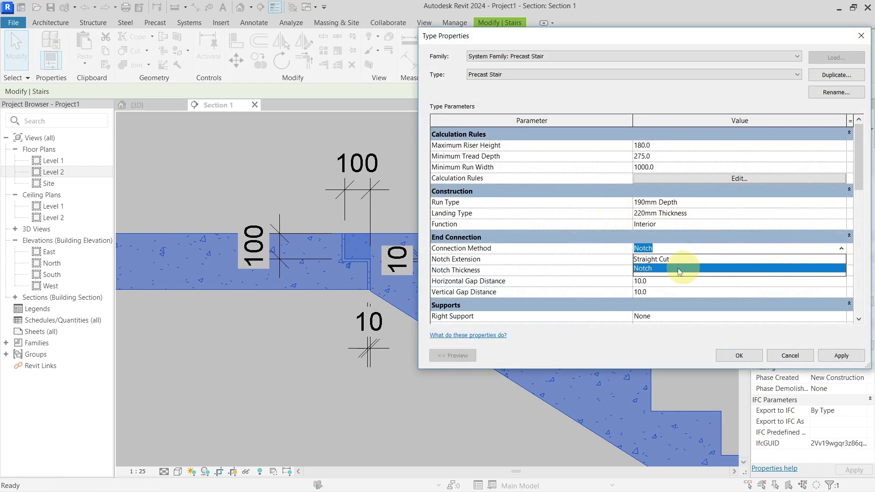
{"action": "left_click", "coordinate": [661, 258]}
{"action": "left_click", "coordinate": [736, 351]}
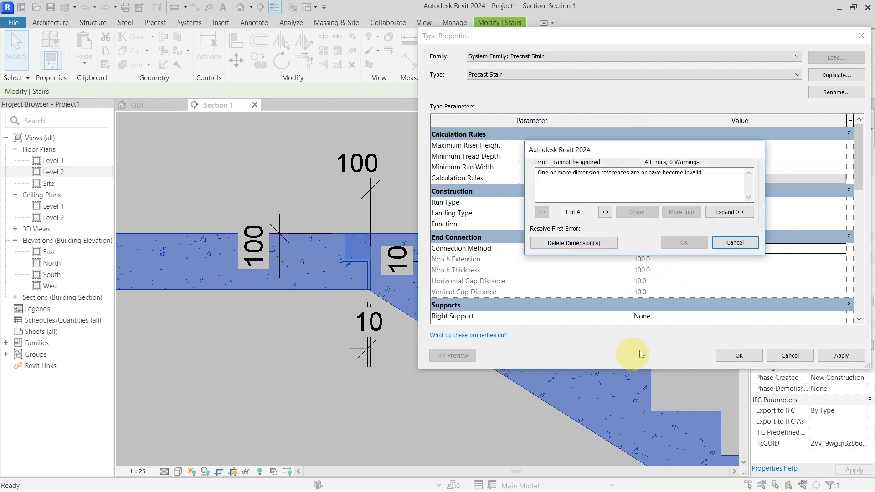
{"action": "left_click", "coordinate": [602, 249]}
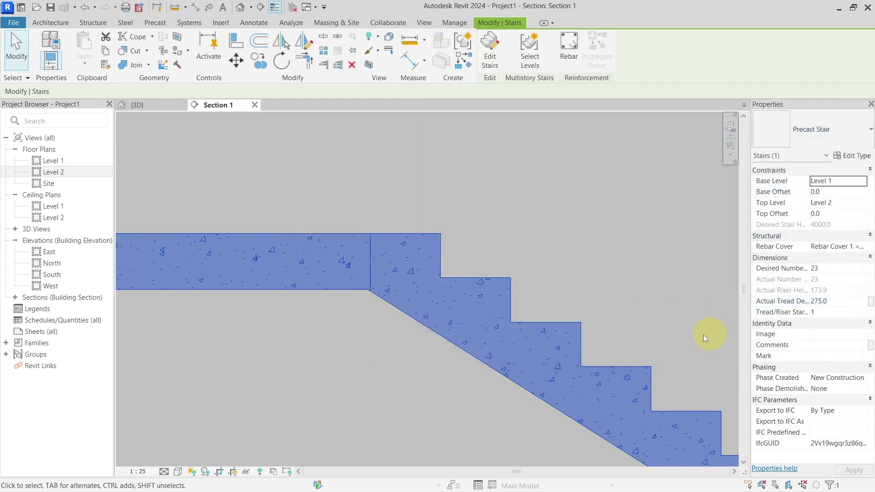
{"action": "left_click", "coordinate": [572, 312]}
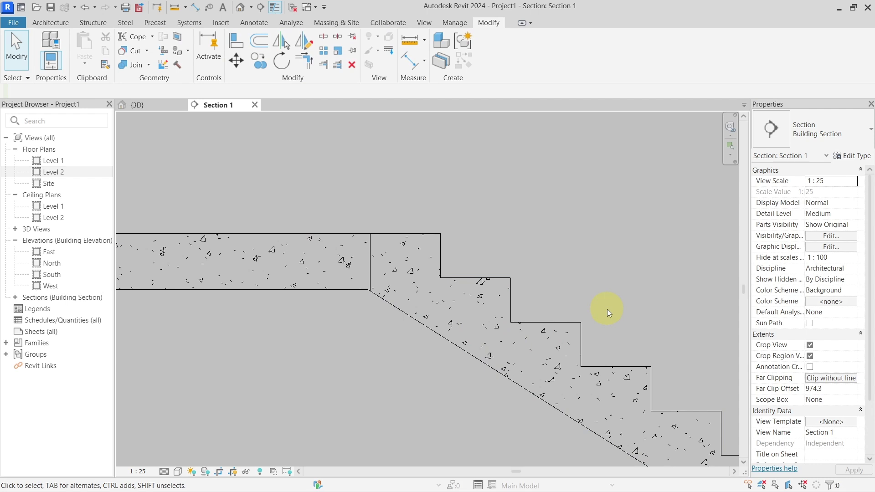
{"action": "key", "text": "ctrl+z"}
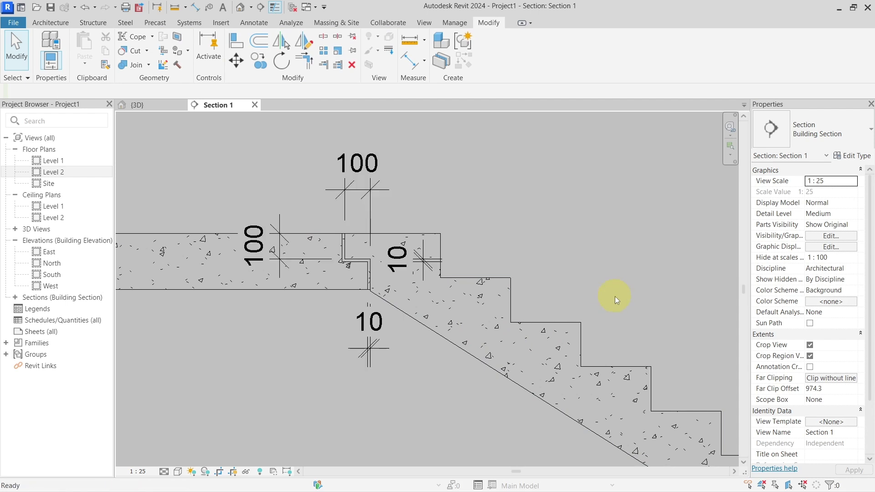
{"action": "left_click", "coordinate": [527, 318]}
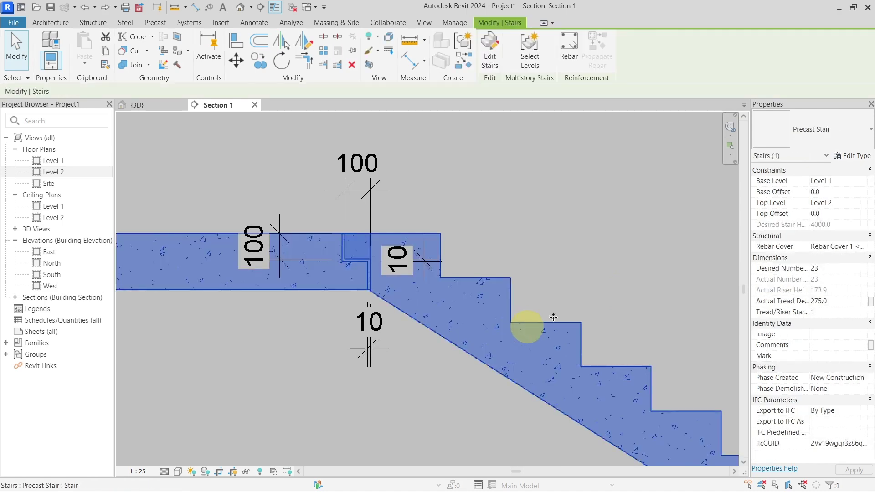
{"action": "left_click", "coordinate": [850, 155]}
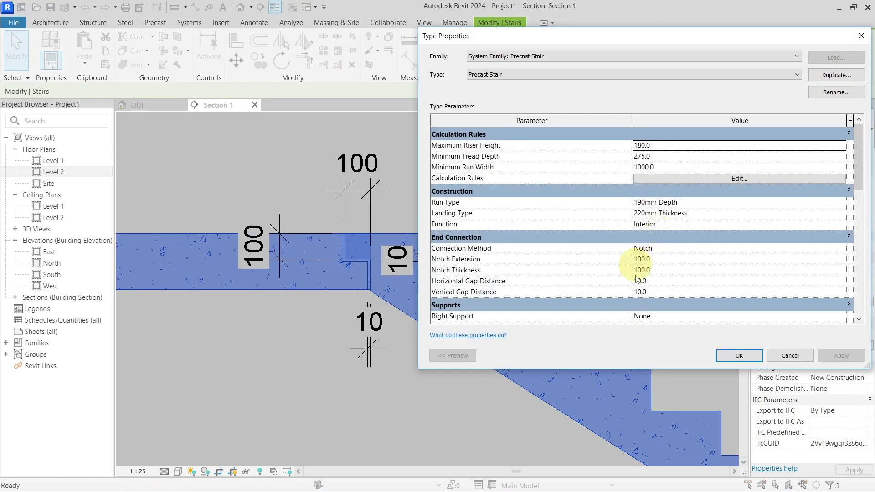
{"action": "left_click_drag", "start_coordinate": [660, 35], "coordinate": [681, 35]}
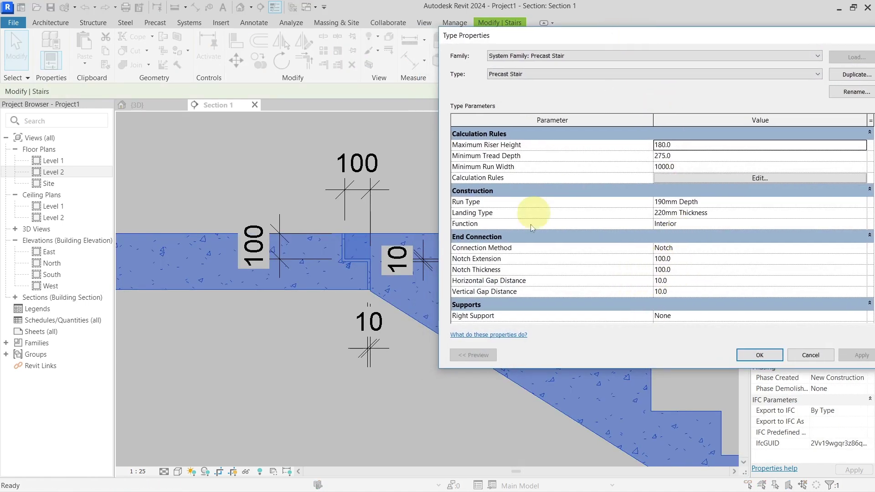
{"action": "left_click", "coordinate": [680, 259]}
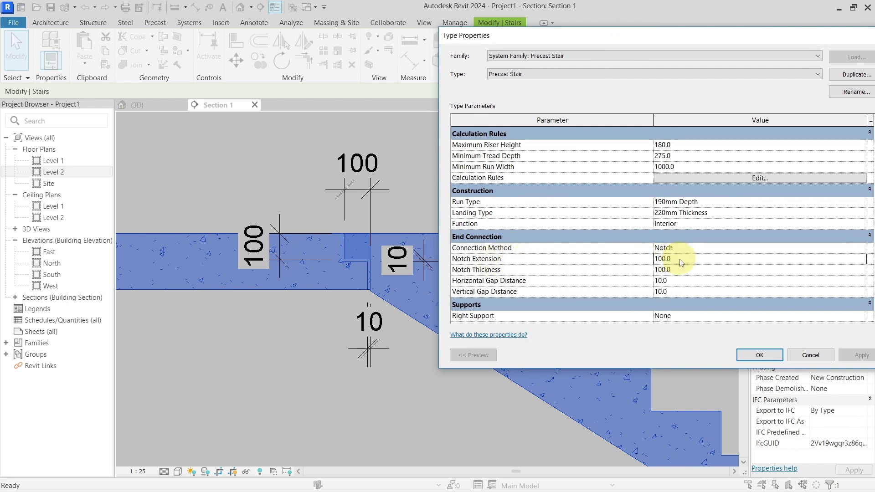
{"action": "type", "text": "200"}
{"action": "left_click", "coordinate": [839, 354]}
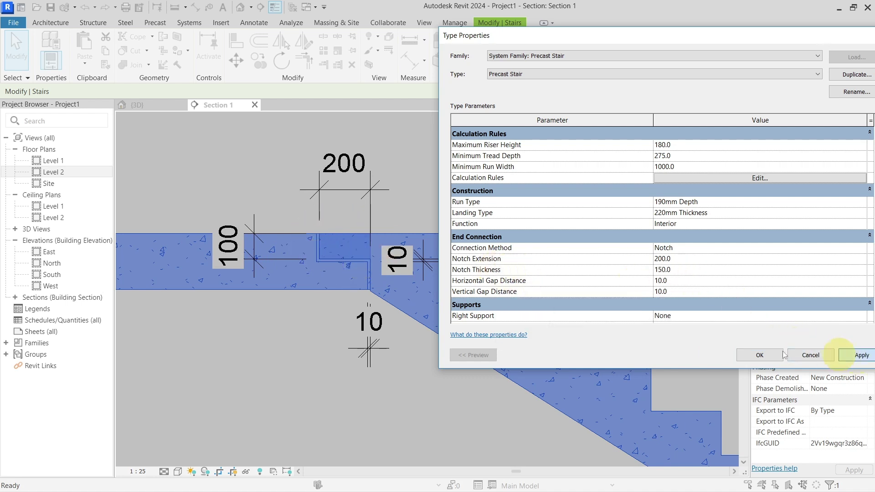
{"action": "left_click", "coordinate": [859, 355]}
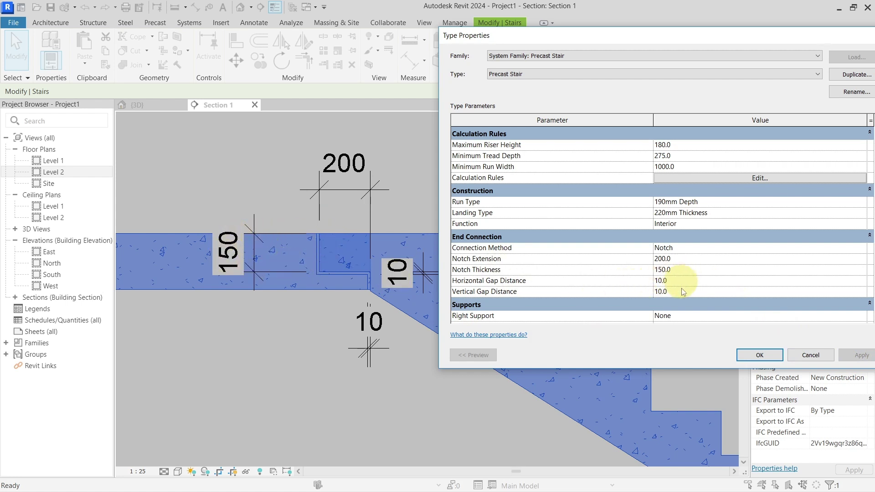
{"action": "left_click", "coordinate": [680, 269]}
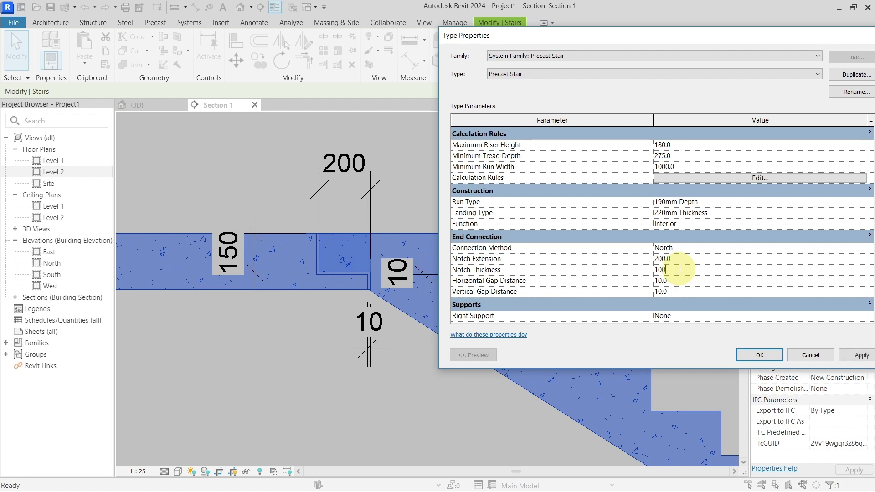
{"action": "left_click", "coordinate": [680, 281]}
{"action": "type", "text": "400"}
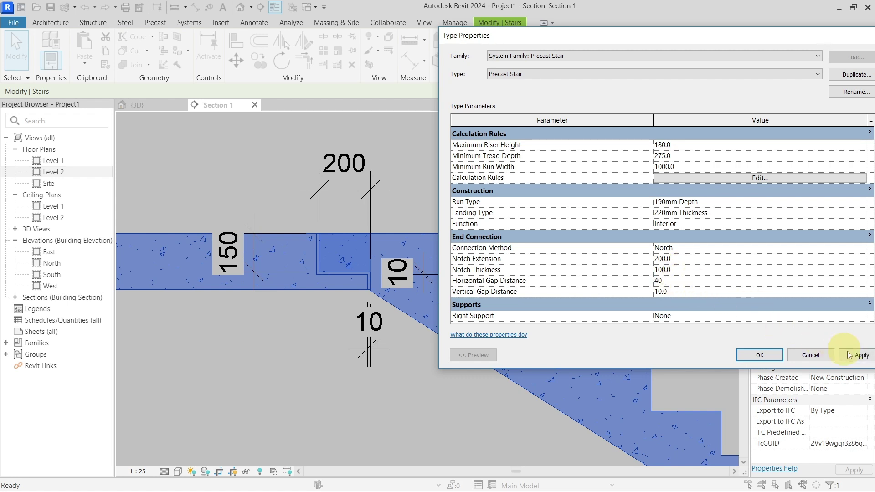
{"action": "left_click", "coordinate": [862, 355]}
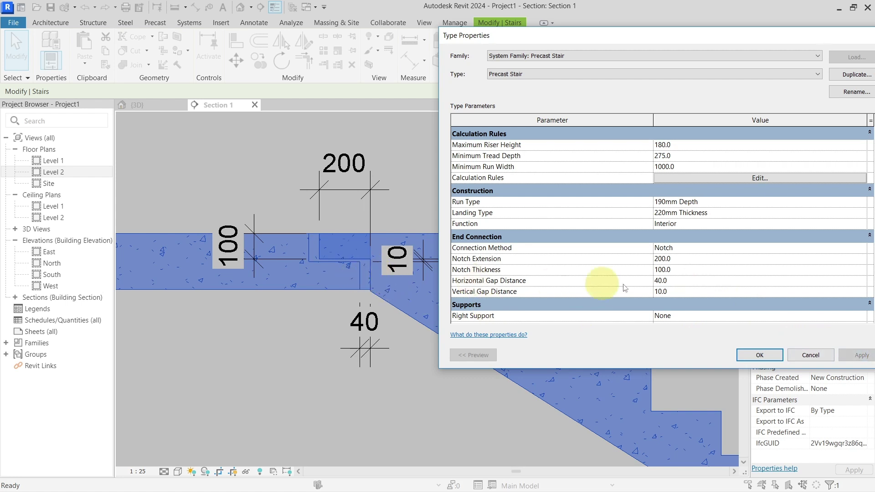
{"action": "left_click", "coordinate": [679, 291]}
{"action": "type", "text": "40"}
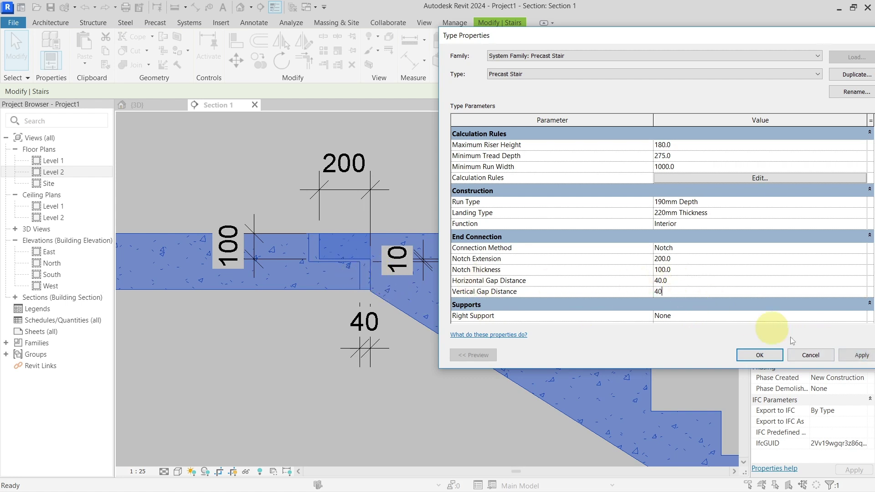
{"action": "left_click", "coordinate": [854, 355]}
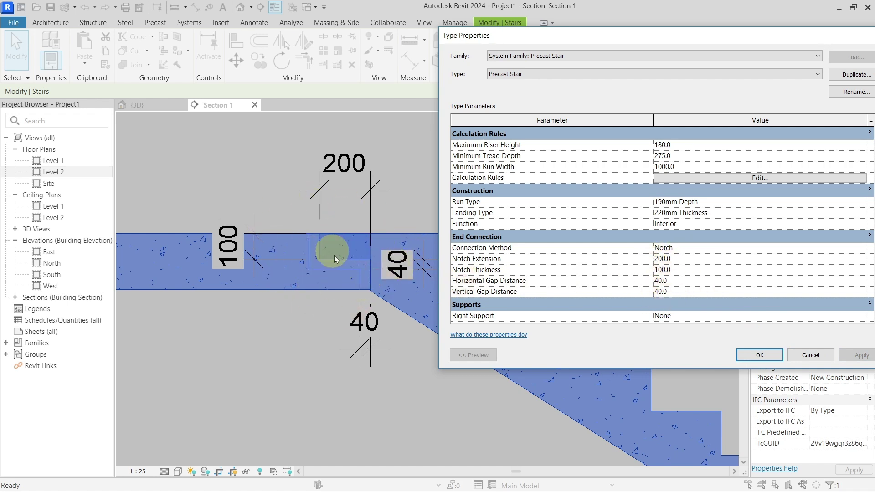
{"action": "left_click_drag", "start_coordinate": [655, 33], "coordinate": [505, 40]}
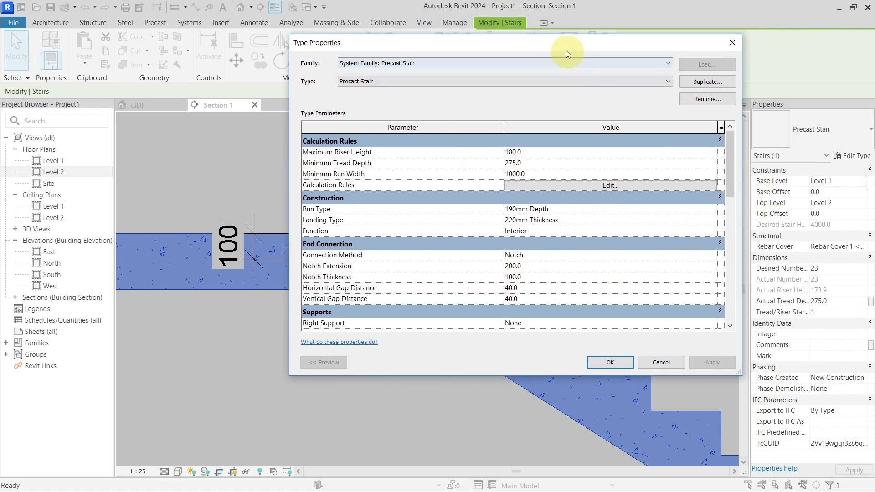
{"action": "left_click_drag", "start_coordinate": [565, 48], "coordinate": [600, 45]}
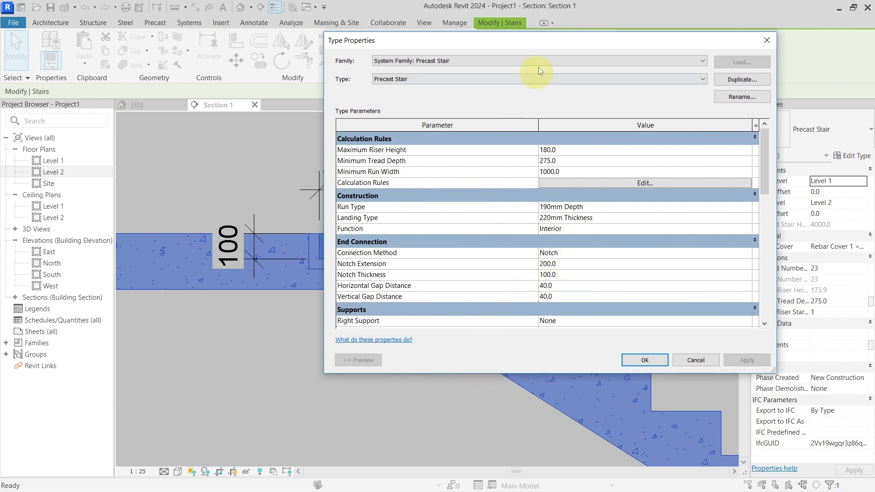
{"action": "left_click_drag", "start_coordinate": [547, 40], "coordinate": [592, 49]}
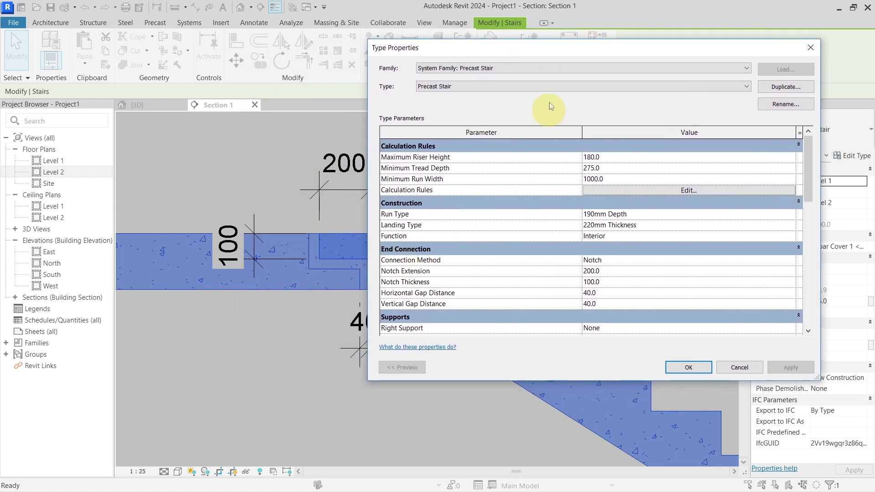
{"action": "left_click_drag", "start_coordinate": [581, 55], "coordinate": [454, 70]}
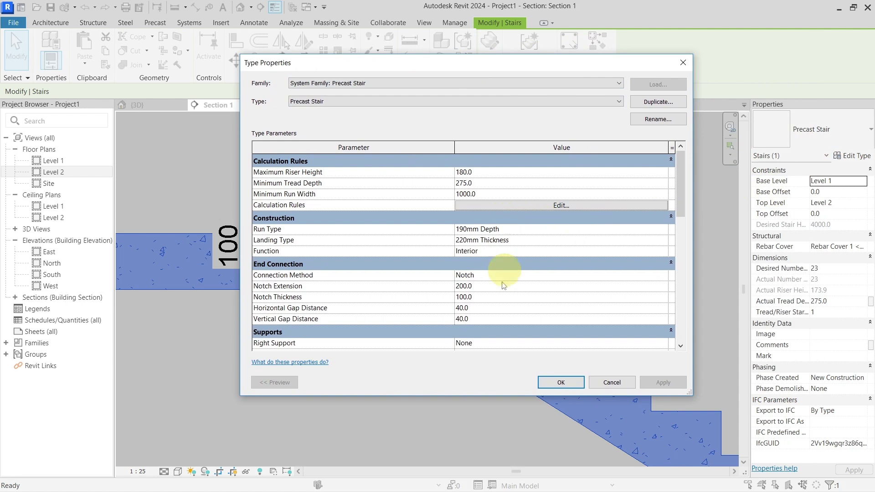
{"action": "type", "text": "100"}
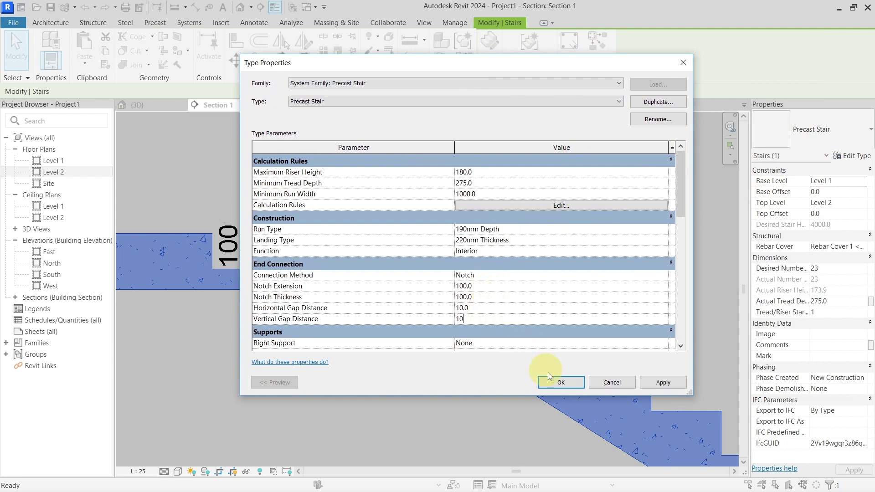
{"action": "type", "text": "10"}
{"action": "left_click", "coordinate": [555, 384]}
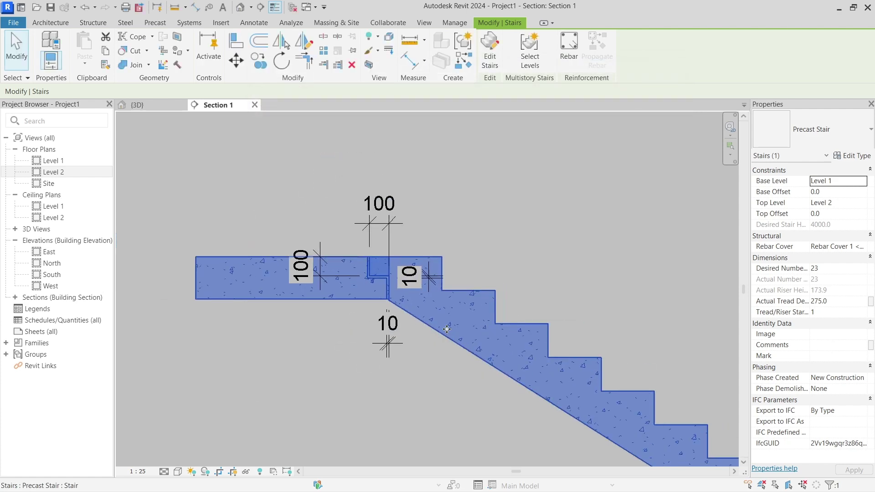
- Switch to the {3D} view and orbit toward the run-to-landing joint
{"action": "left_click", "coordinate": [546, 282]}
{"action": "scroll", "coordinate": [557, 322], "scroll_direction": "down", "scroll_amount": 3}
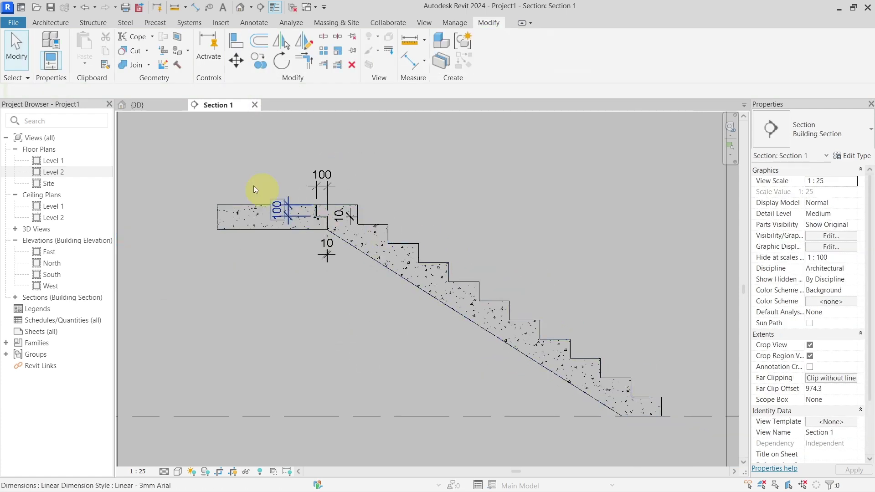
{"action": "left_click", "coordinate": [150, 106]}
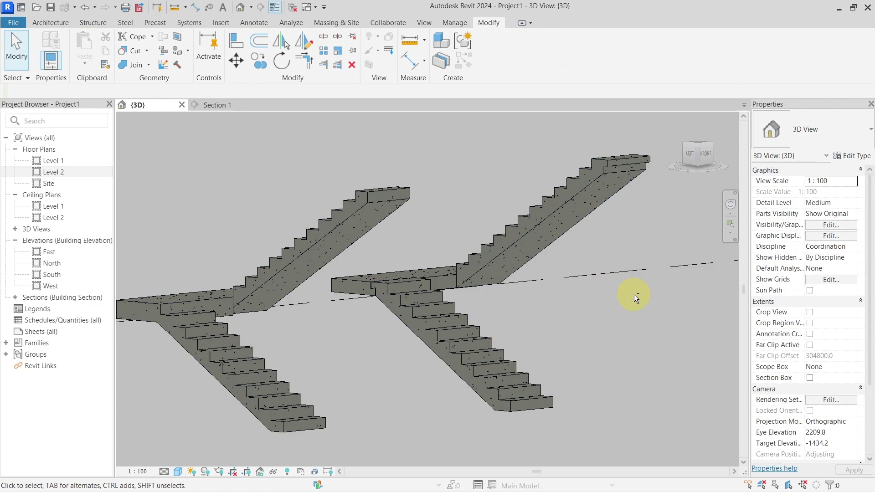
{"action": "middle_click_drag", "start_coordinate": [633, 295], "coordinate": [392, 354], "text": "shift"}
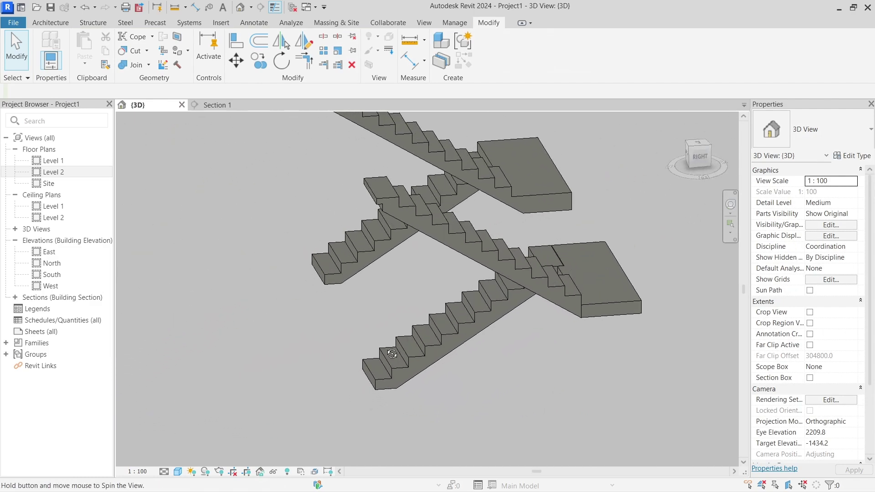
{"action": "scroll", "coordinate": [370, 204], "scroll_direction": "up", "scroll_amount": 3}
{"action": "middle_click_drag", "start_coordinate": [545, 365], "coordinate": [627, 333], "text": "shift"}
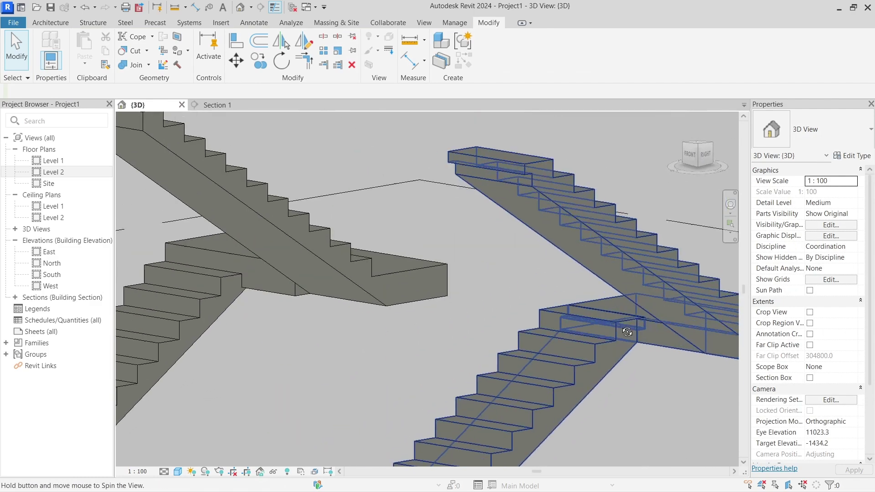
{"action": "scroll", "coordinate": [629, 337], "scroll_direction": "up", "scroll_amount": 5}
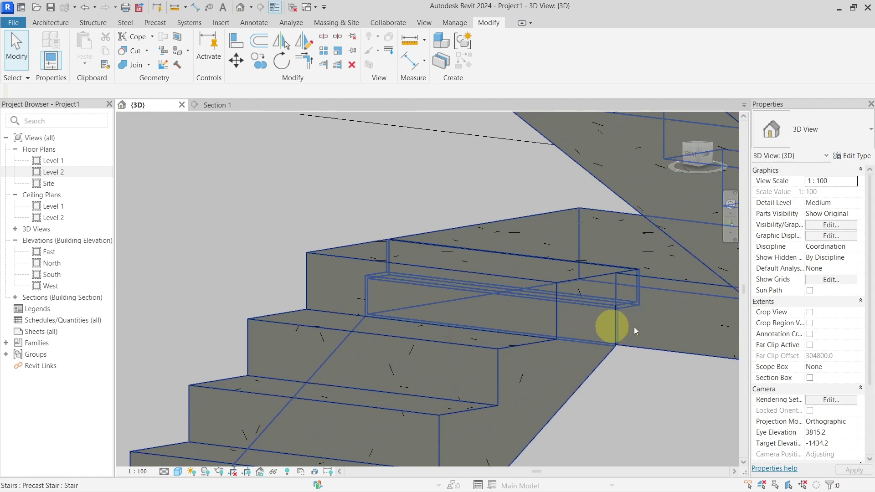
- Inspect the landing, then select the upper run, a 1000-wide Monolithic Run
{"action": "left_click", "coordinate": [702, 337]}
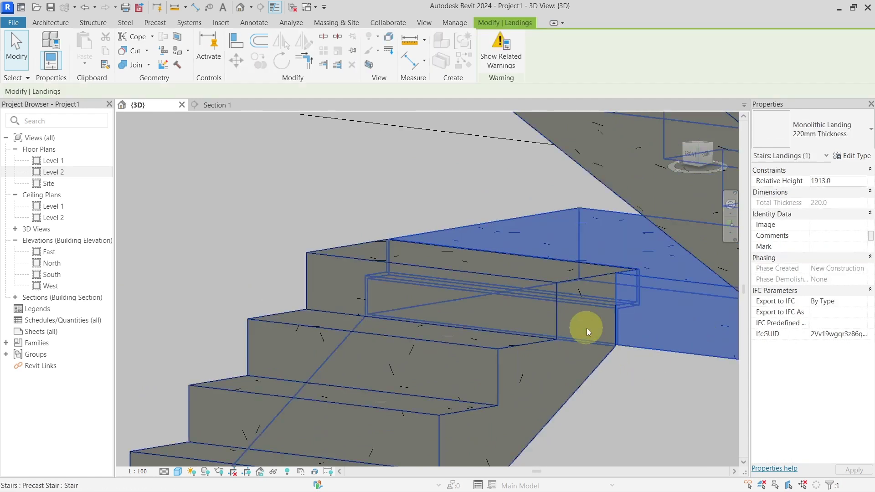
{"action": "scroll", "coordinate": [586, 328], "scroll_direction": "down", "scroll_amount": 2}
{"action": "scroll", "coordinate": [587, 328], "scroll_direction": "down", "scroll_amount": 2}
{"action": "middle_click_drag", "start_coordinate": [586, 328], "coordinate": [501, 319], "text": "shift"}
{"action": "left_click", "coordinate": [531, 284]}
{"action": "scroll", "coordinate": [688, 355], "scroll_direction": "up", "scroll_amount": 4}
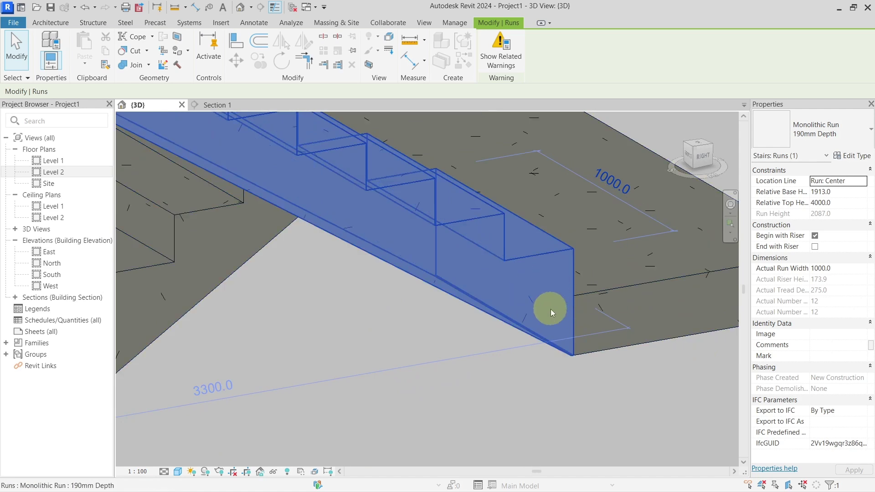
{"action": "scroll", "coordinate": [550, 309], "scroll_direction": "down", "scroll_amount": 5}
{"action": "middle_click_drag", "start_coordinate": [566, 351], "coordinate": [322, 245], "text": "shift"}
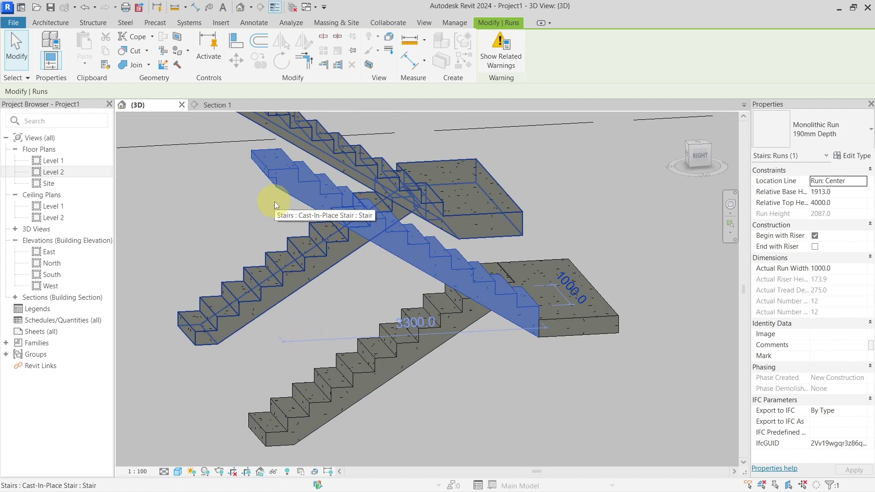
{"action": "middle_click_drag", "start_coordinate": [323, 244], "coordinate": [365, 237], "text": "shift"}
{"action": "scroll", "coordinate": [272, 177], "scroll_direction": "up", "scroll_amount": 2}
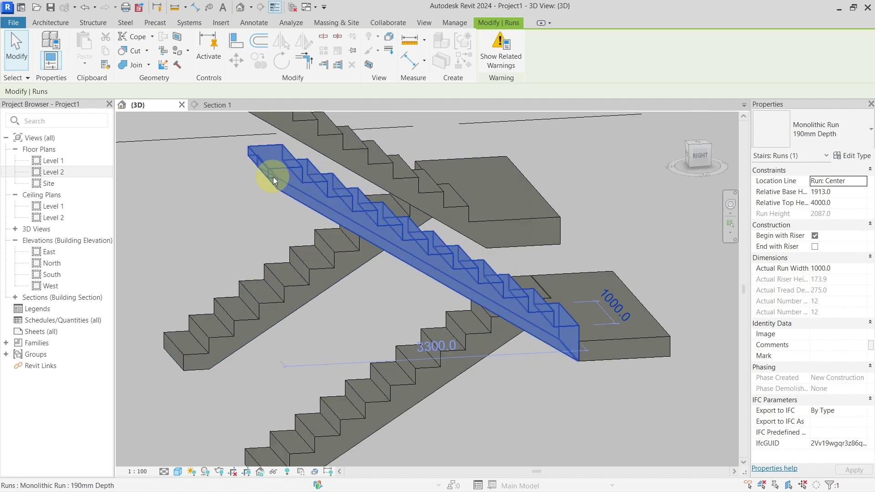
{"action": "scroll", "coordinate": [273, 179], "scroll_direction": "up", "scroll_amount": 1}
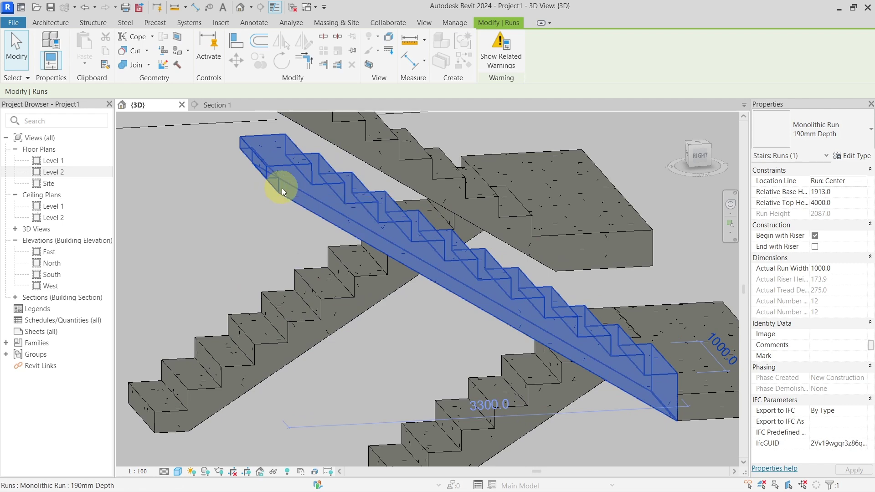
{"action": "scroll", "coordinate": [356, 228], "scroll_direction": "down", "scroll_amount": 2}
{"action": "middle_click_drag", "start_coordinate": [391, 264], "coordinate": [255, 214]}
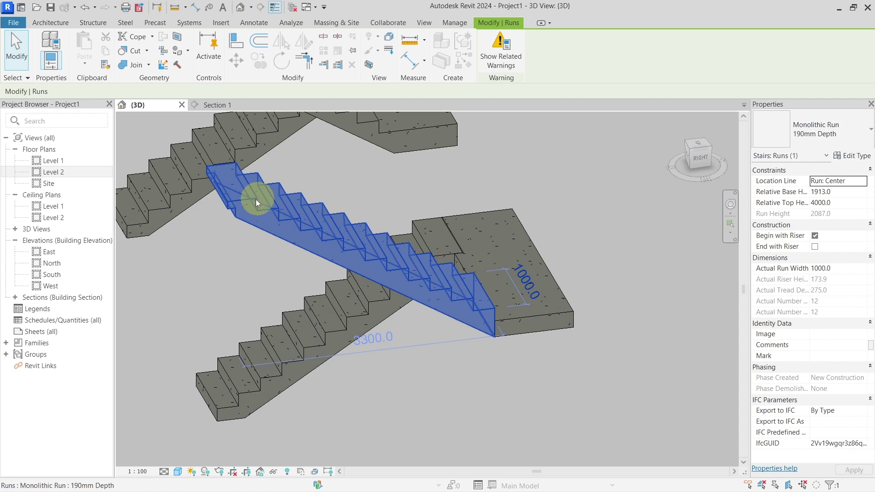
{"action": "scroll", "coordinate": [224, 221], "scroll_direction": "up", "scroll_amount": 5}
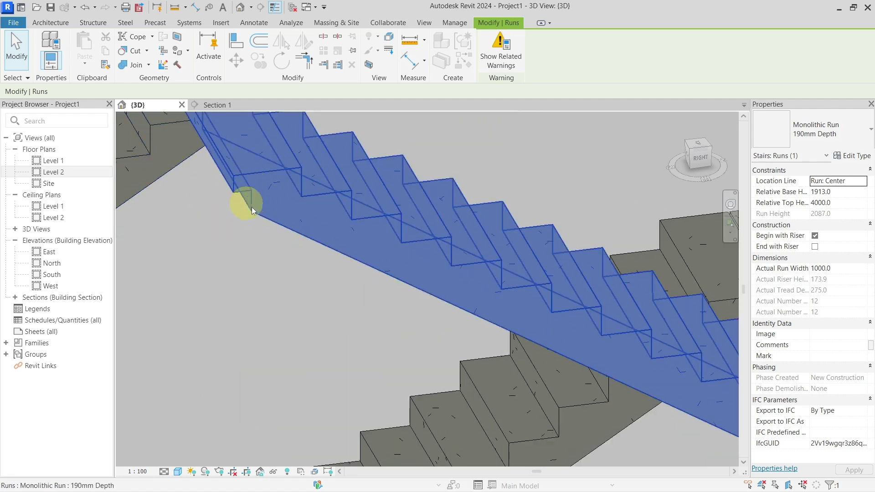
{"action": "left_click", "coordinate": [815, 247]}
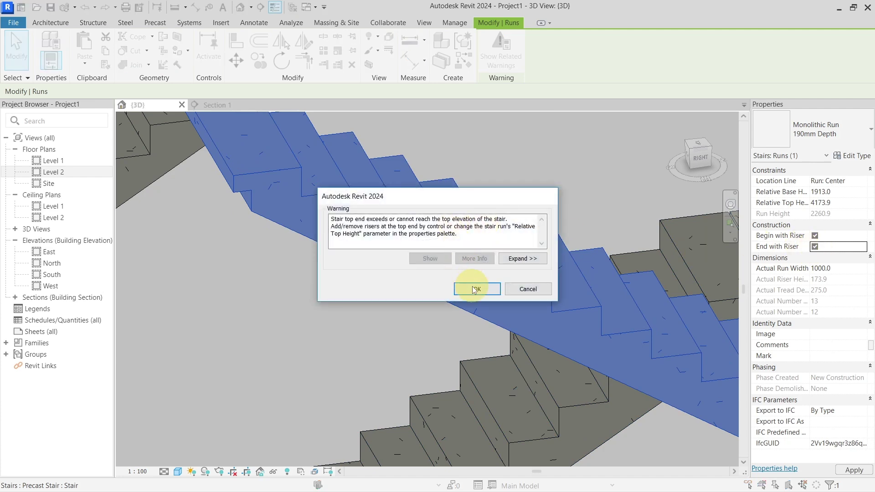
{"action": "left_click", "coordinate": [474, 289]}
{"action": "middle_click_drag", "start_coordinate": [384, 253], "coordinate": [328, 244], "text": "shift"}
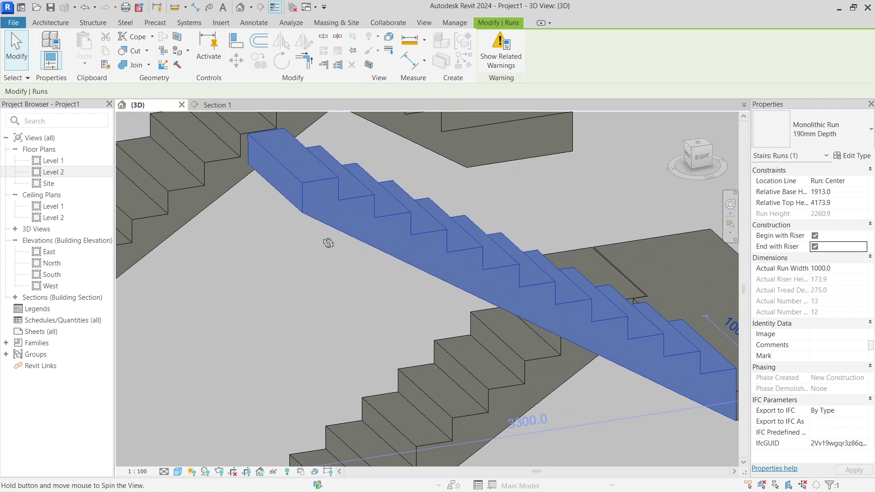
{"action": "left_click", "coordinate": [815, 246]}
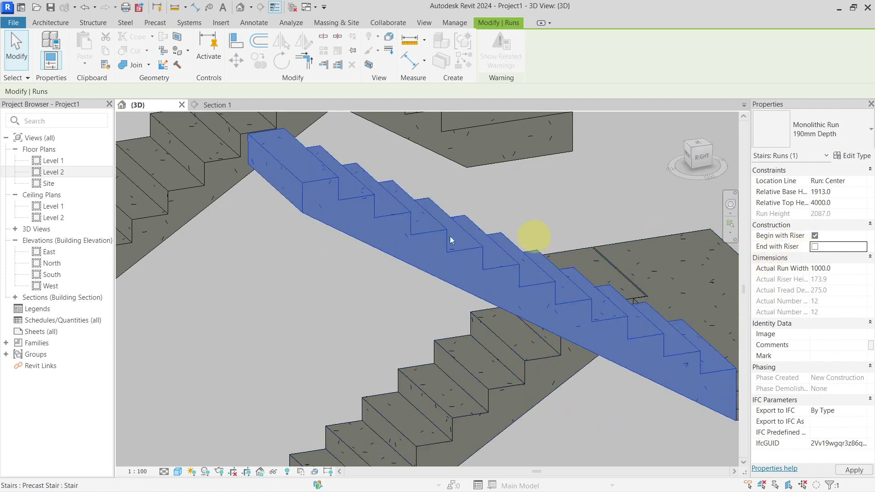
{"action": "left_click", "coordinate": [293, 209]}
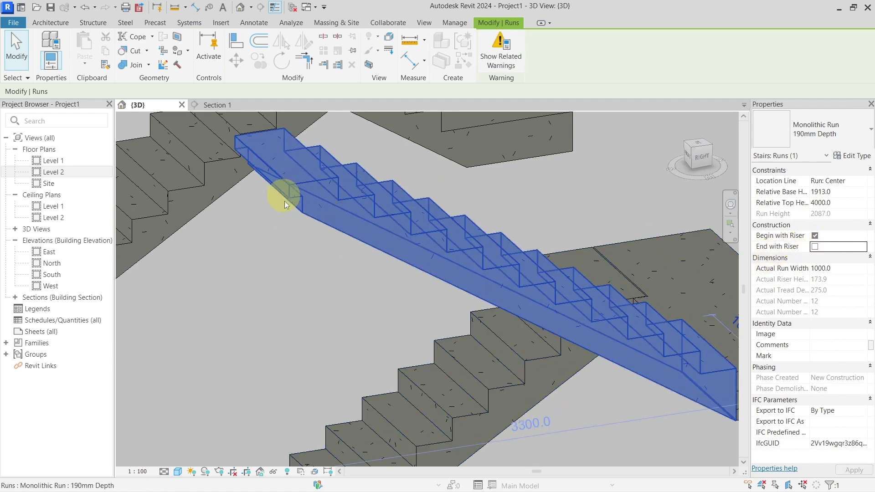
{"action": "middle_click_drag", "start_coordinate": [567, 293], "coordinate": [435, 277]}
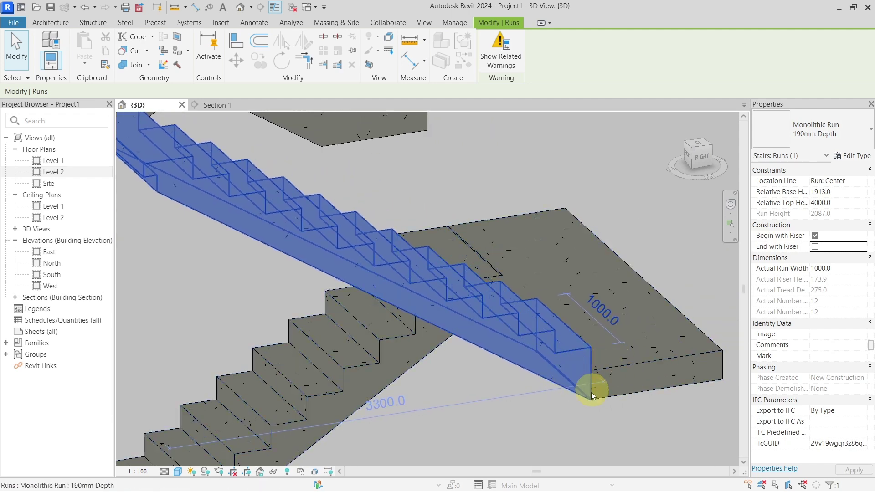
{"action": "middle_click_drag", "start_coordinate": [649, 362], "coordinate": [585, 359]}
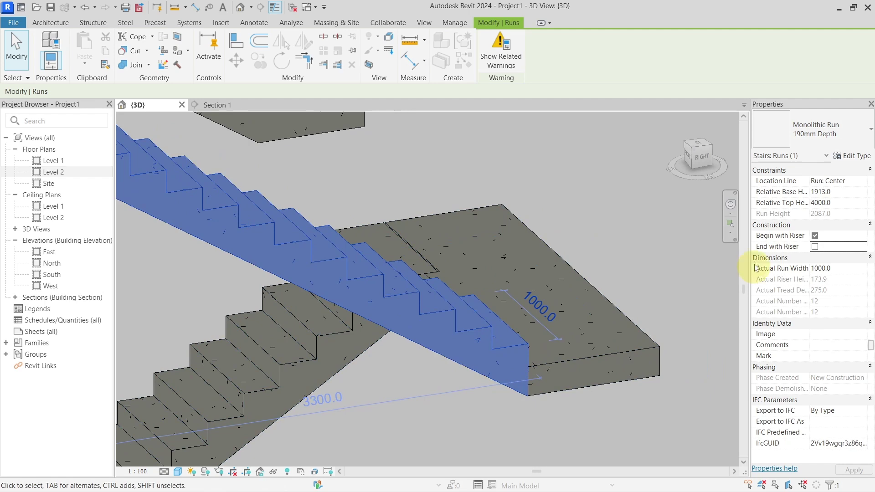
- Uncheck Begin with Riser for the upper run, dismissing the stair warnings
{"action": "left_click", "coordinate": [815, 236]}
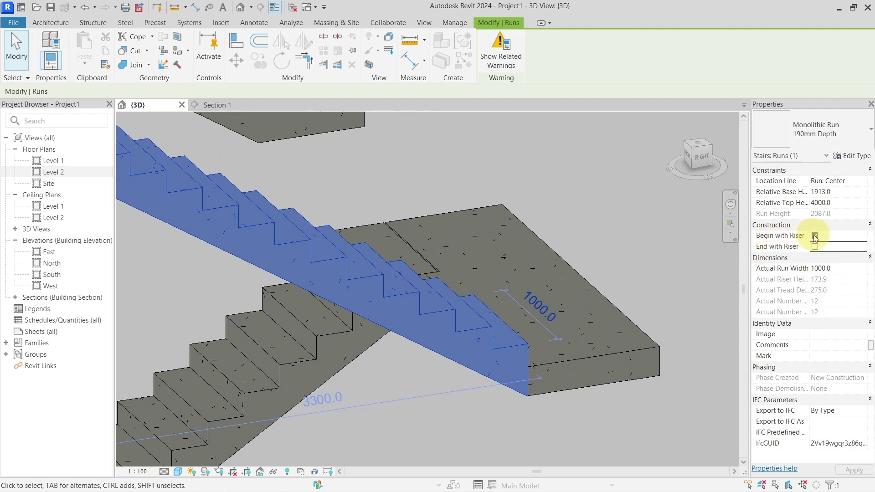
{"action": "left_click", "coordinate": [479, 289]}
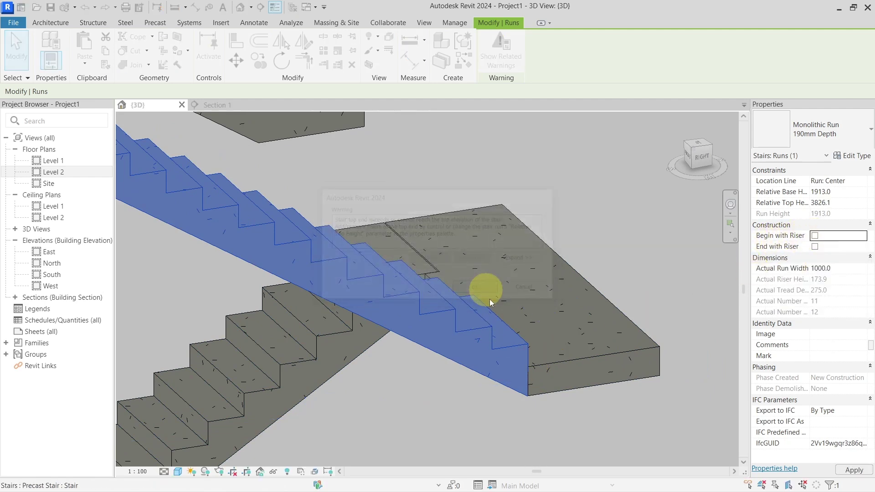
{"action": "scroll", "coordinate": [539, 409], "scroll_direction": "up", "scroll_amount": 3}
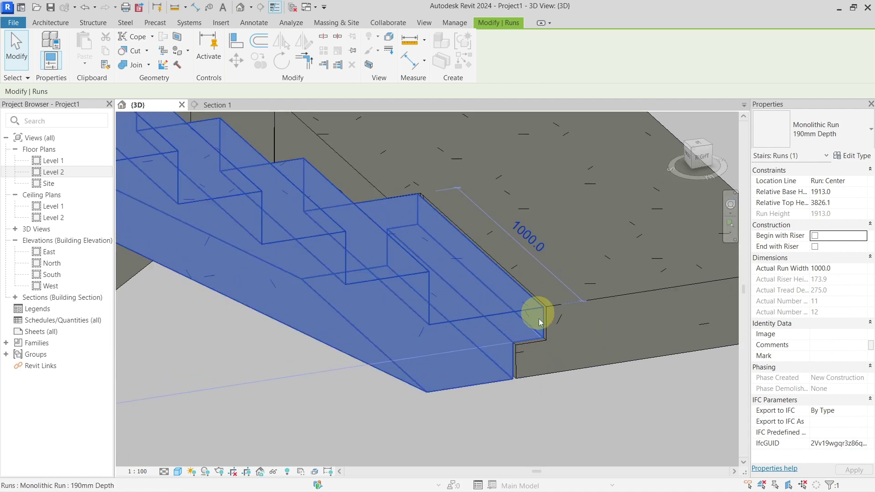
{"action": "scroll", "coordinate": [544, 317], "scroll_direction": "down", "scroll_amount": 2}
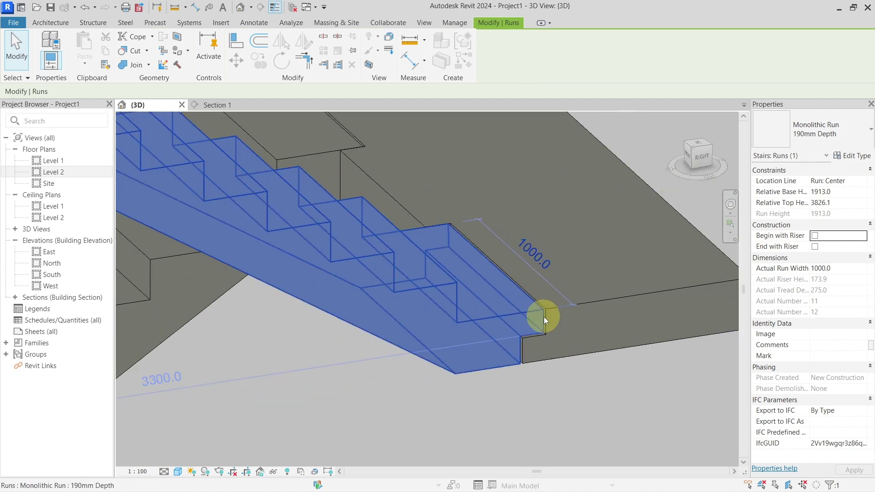
{"action": "left_click", "coordinate": [814, 235]}
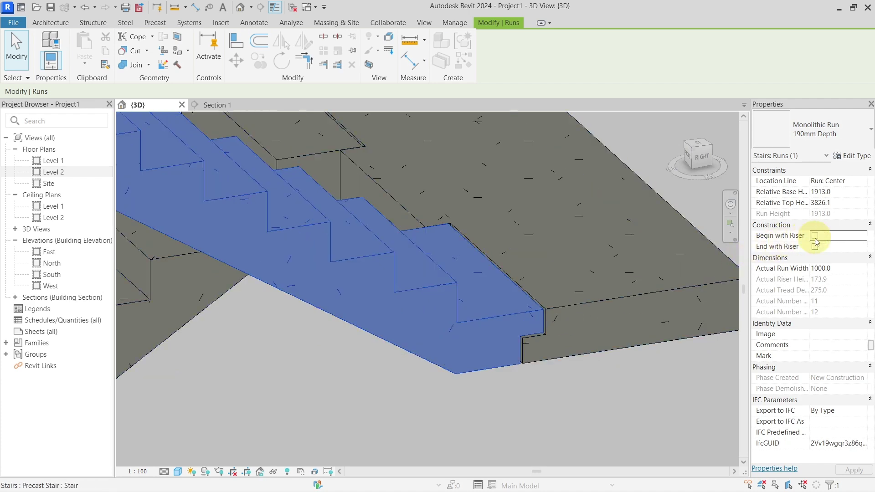
{"action": "left_click", "coordinate": [483, 289]}
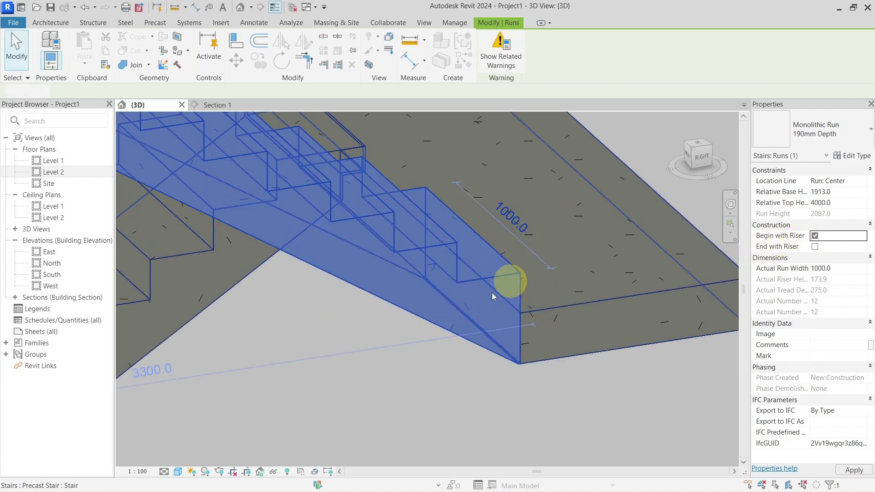
{"action": "left_click", "coordinate": [815, 236]}
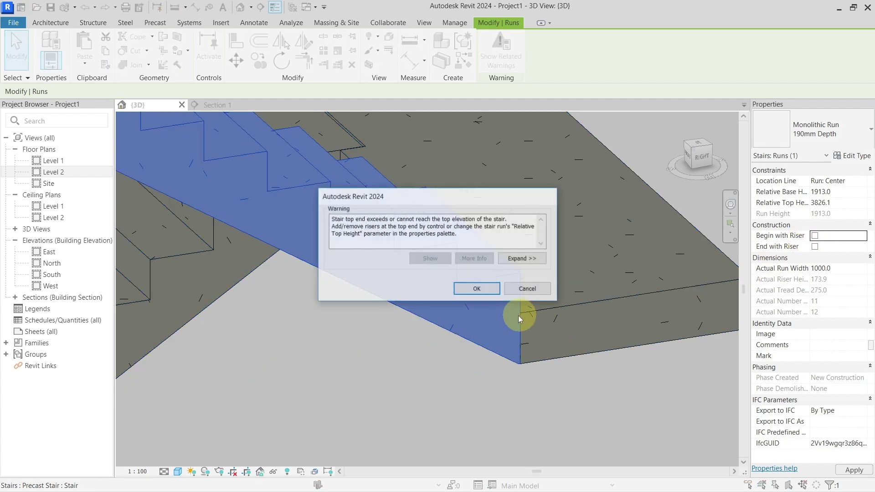
{"action": "left_click", "coordinate": [489, 289]}
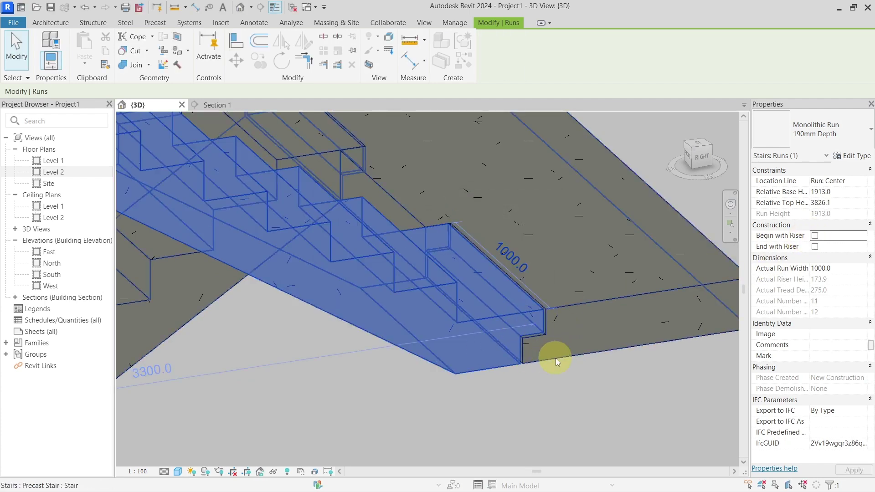
- Deselect the run and pan the view to the lower flight
{"action": "scroll", "coordinate": [556, 358], "scroll_direction": "down", "scroll_amount": 5}
{"action": "left_click", "coordinate": [532, 408]}
{"action": "scroll", "coordinate": [499, 390], "scroll_direction": "down", "scroll_amount": 1}
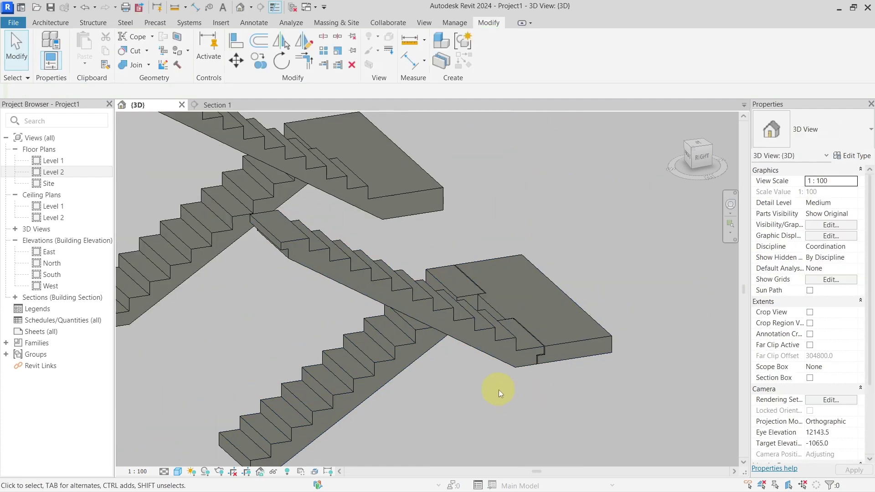
{"action": "middle_click_drag", "start_coordinate": [398, 409], "coordinate": [454, 334]}
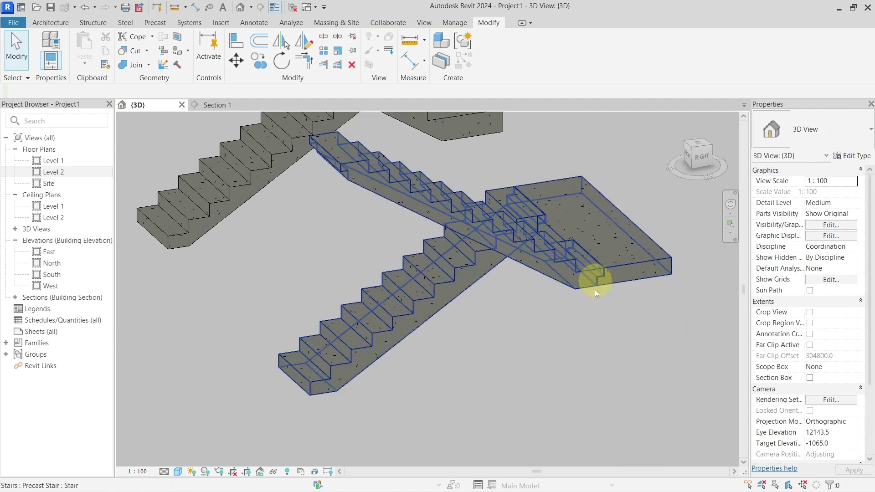
{"action": "middle_click_drag", "start_coordinate": [367, 392], "coordinate": [466, 416]}
{"action": "scroll", "coordinate": [436, 362], "scroll_direction": "up", "scroll_amount": 4}
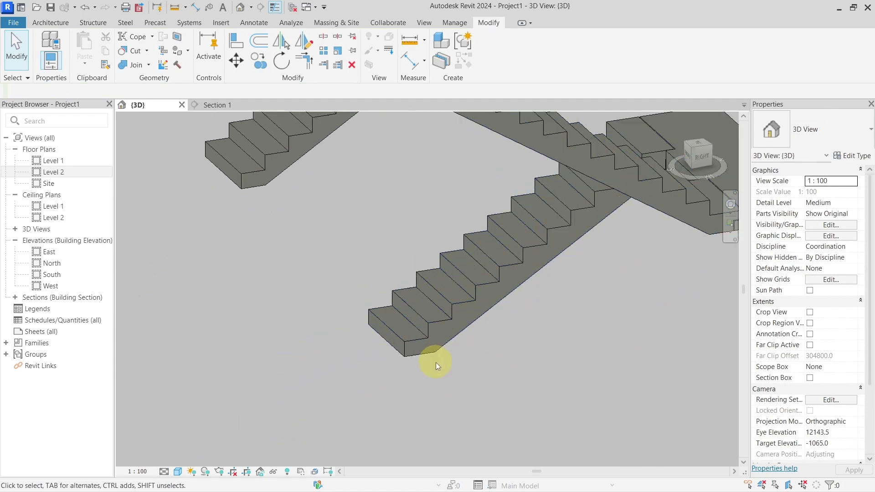
- Uncheck Begin with Riser on the lower run, leaving 10 risers, and open Section 1
{"action": "left_click", "coordinate": [420, 346]}
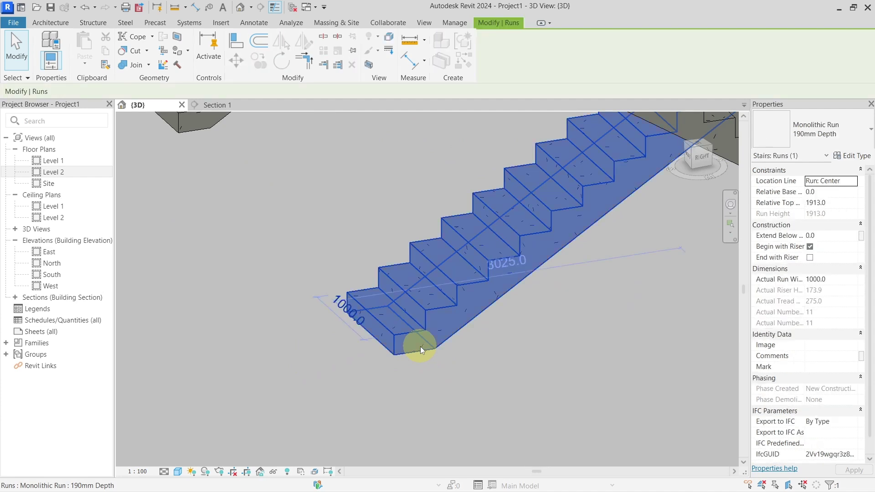
{"action": "scroll", "coordinate": [420, 346], "scroll_direction": "down", "scroll_amount": 2}
{"action": "middle_click_drag", "start_coordinate": [329, 382], "coordinate": [439, 400], "text": "shift"}
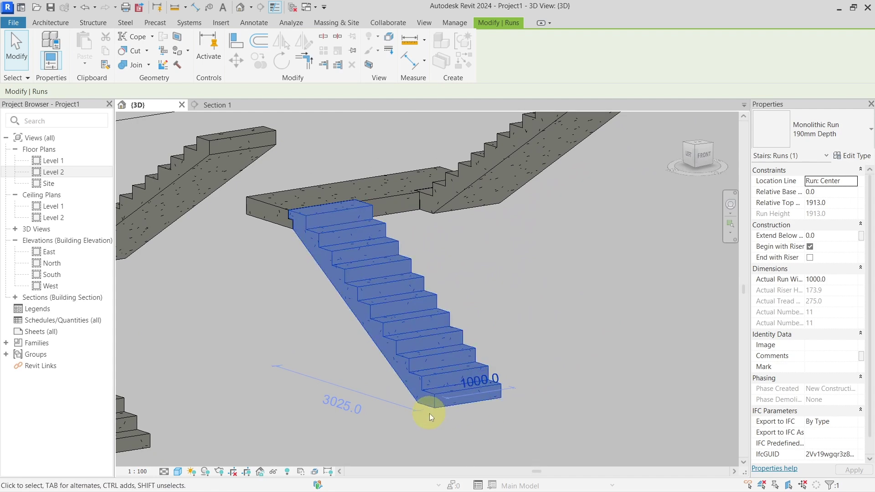
{"action": "middle_click_drag", "start_coordinate": [416, 418], "coordinate": [445, 414], "text": "shift"}
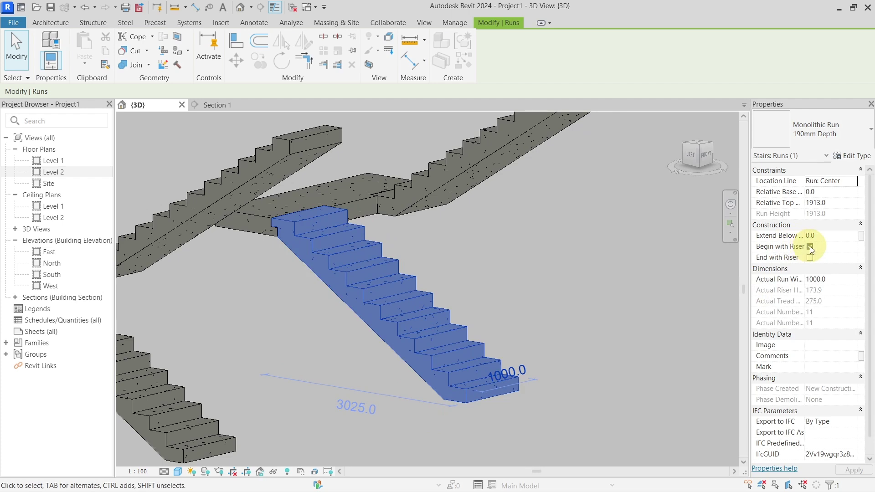
{"action": "scroll", "coordinate": [458, 403], "scroll_direction": "up", "scroll_amount": 3}
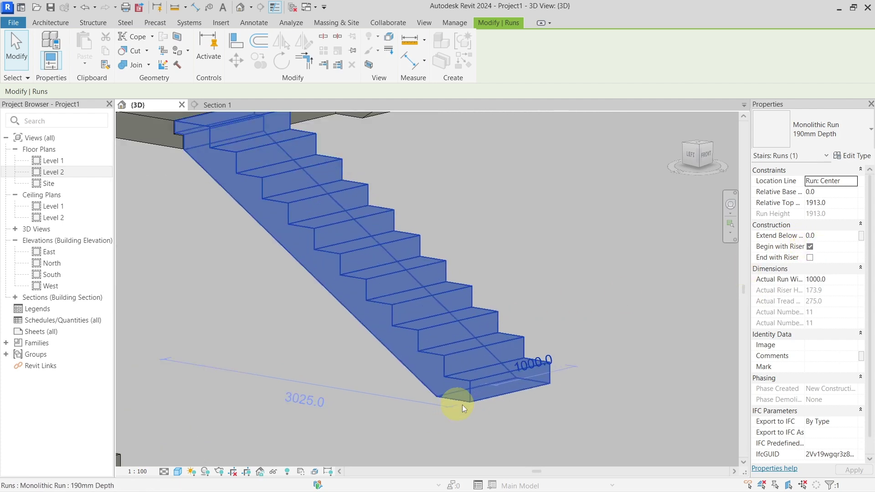
{"action": "left_click", "coordinate": [810, 247]}
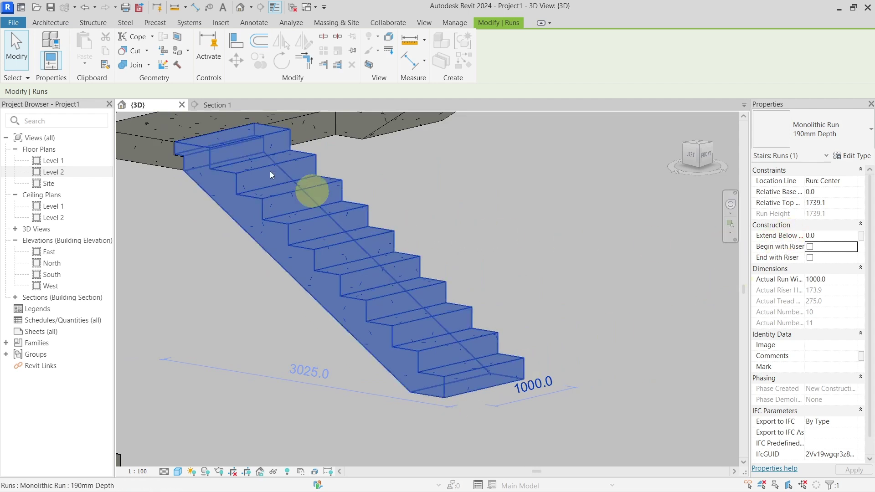
{"action": "left_click", "coordinate": [223, 106]}
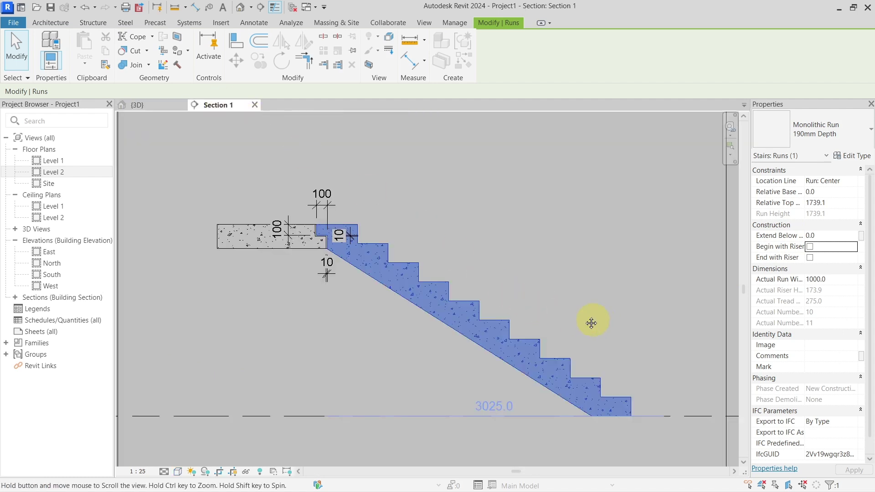
- Set the lower run's Extend Below Tread Base to -200
{"action": "scroll", "coordinate": [591, 318], "scroll_direction": "down", "scroll_amount": 1}
{"action": "scroll", "coordinate": [550, 358], "scroll_direction": "up", "scroll_amount": 3}
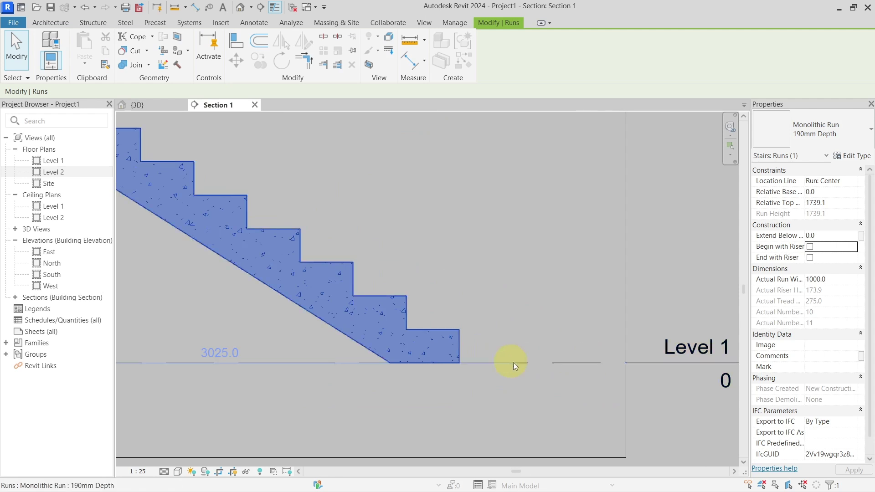
{"action": "scroll", "coordinate": [586, 365], "scroll_direction": "down", "scroll_amount": 2}
{"action": "middle_click_drag", "start_coordinate": [553, 363], "coordinate": [470, 348]}
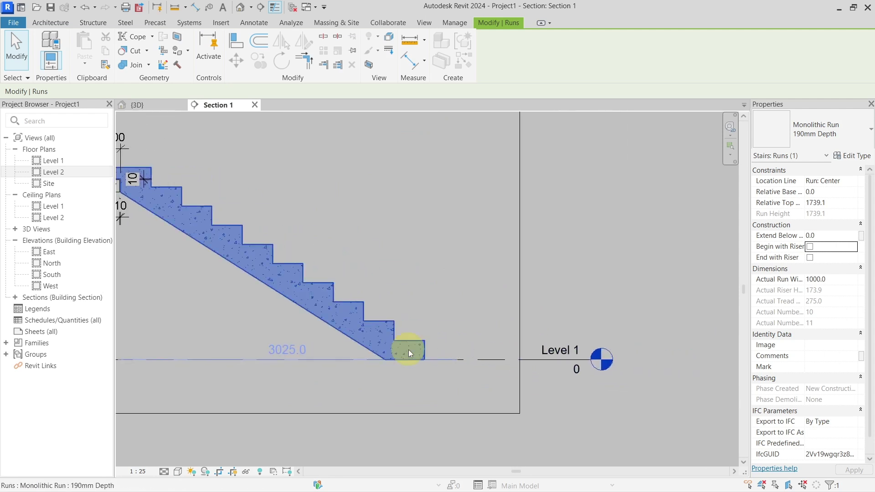
{"action": "scroll", "coordinate": [408, 349], "scroll_direction": "up", "scroll_amount": 2}
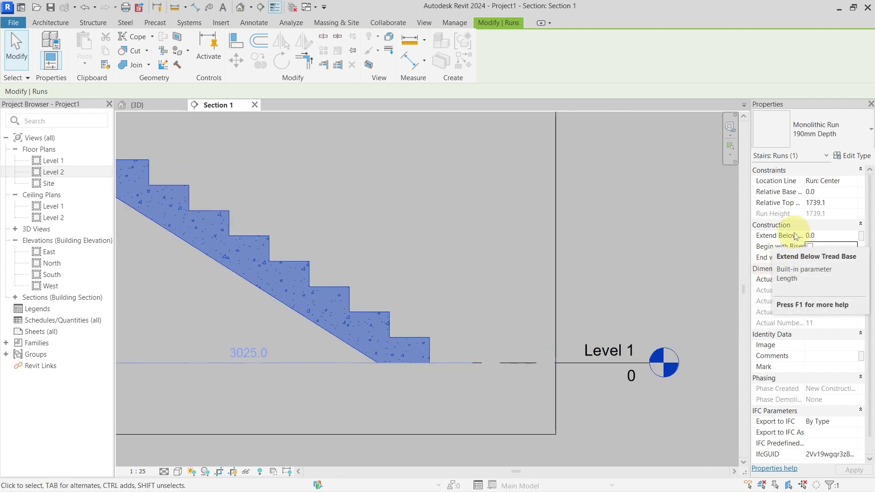
{"action": "left_click", "coordinate": [824, 233]}
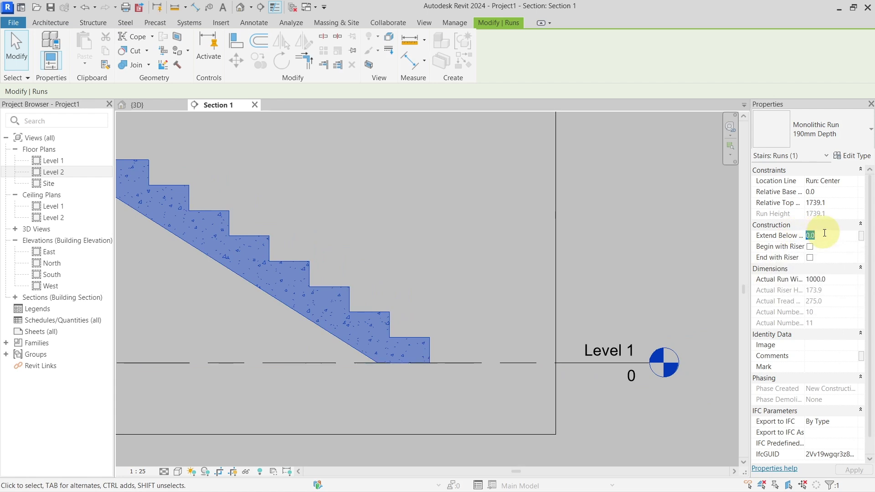
{"action": "key", "text": "Return"}
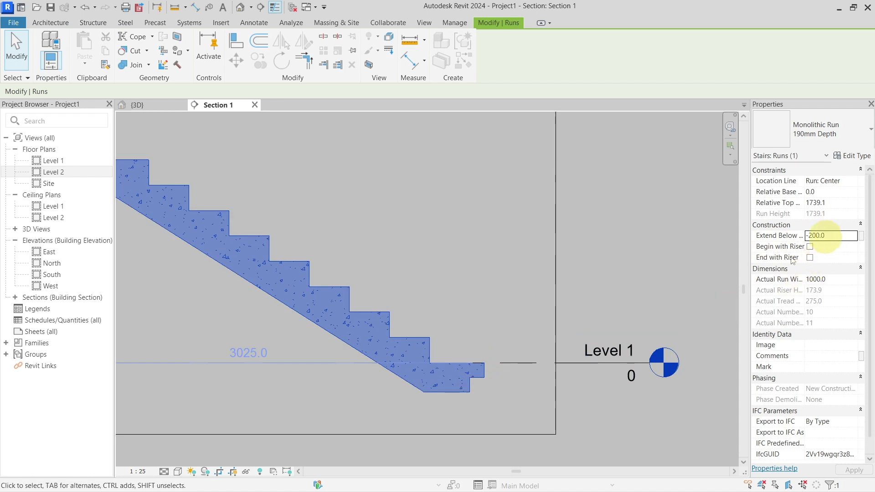
- Dimension the 200 drop from Level 1 to the stair bottom, then select the stair
{"action": "key", "text": "i"}
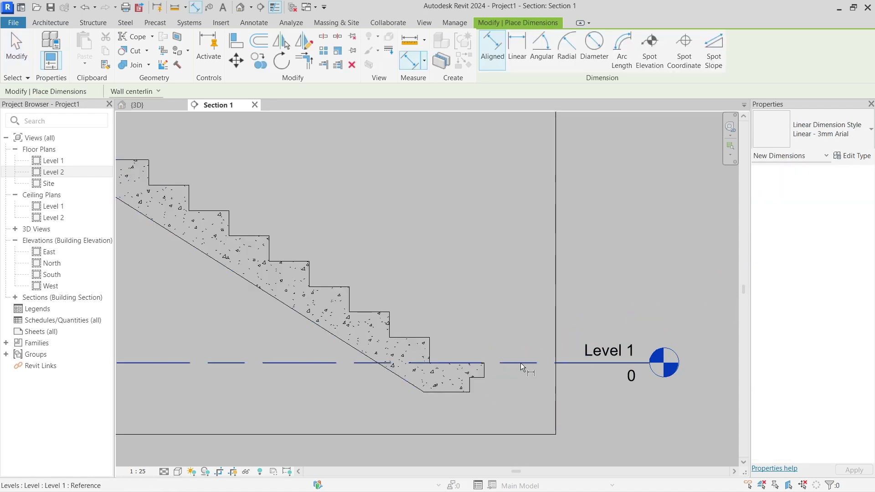
{"action": "left_click", "coordinate": [520, 363]}
{"action": "left_click", "coordinate": [455, 392]}
{"action": "left_click", "coordinate": [522, 397]}
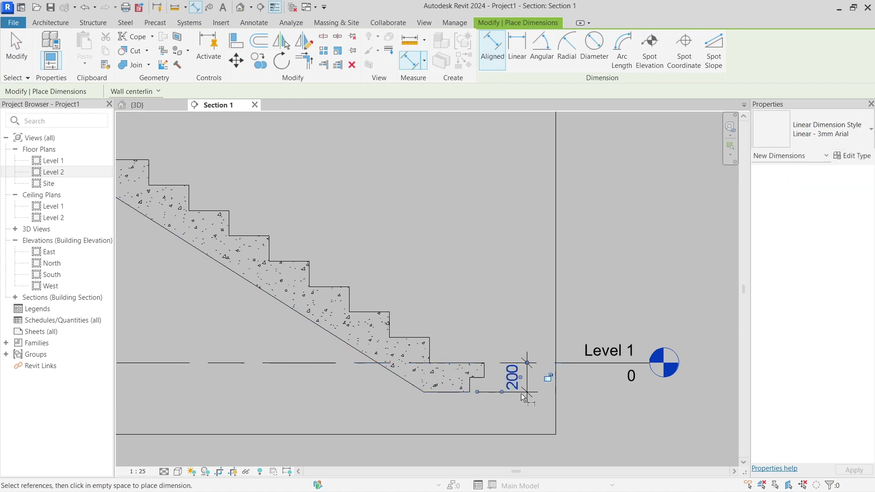
{"action": "key", "text": "Escape"}
{"action": "left_click", "coordinate": [444, 378]}
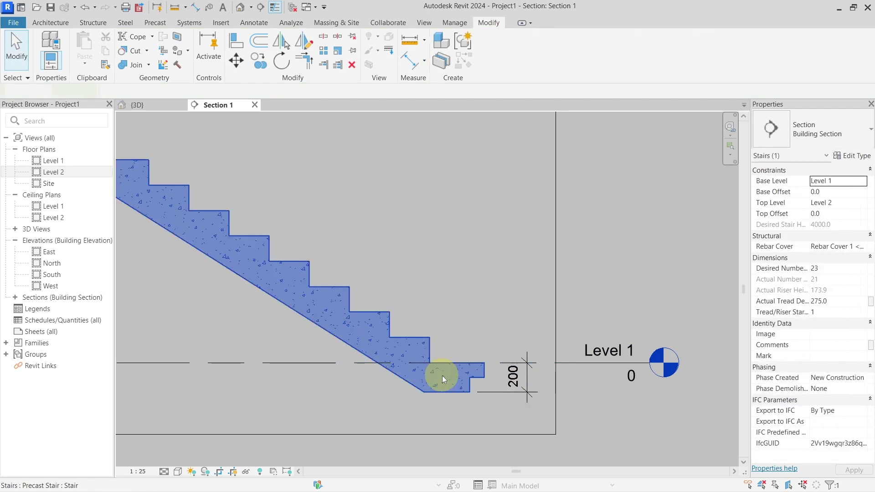
- Try Extend Below Tread Base values -150 and 200 on the first run, then restore -200
{"action": "key", "text": "Tab"}
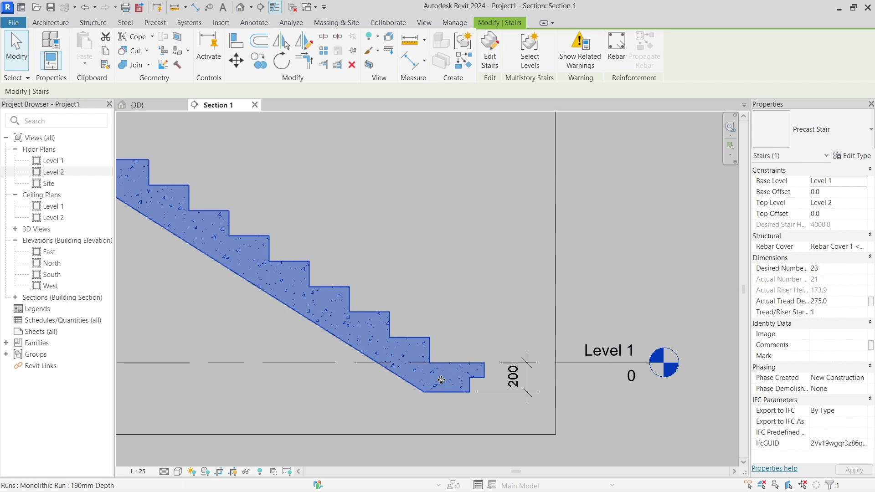
{"action": "left_click", "coordinate": [445, 377]}
{"action": "left_click", "coordinate": [850, 235]}
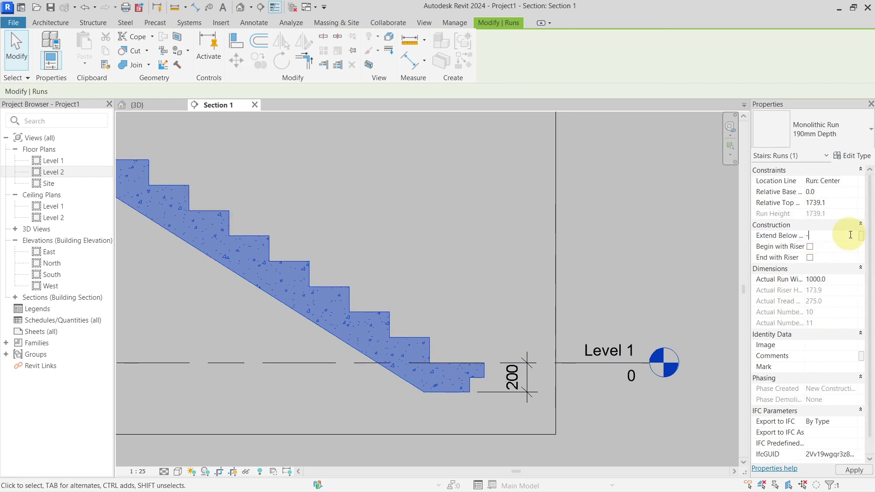
{"action": "key", "text": "Return"}
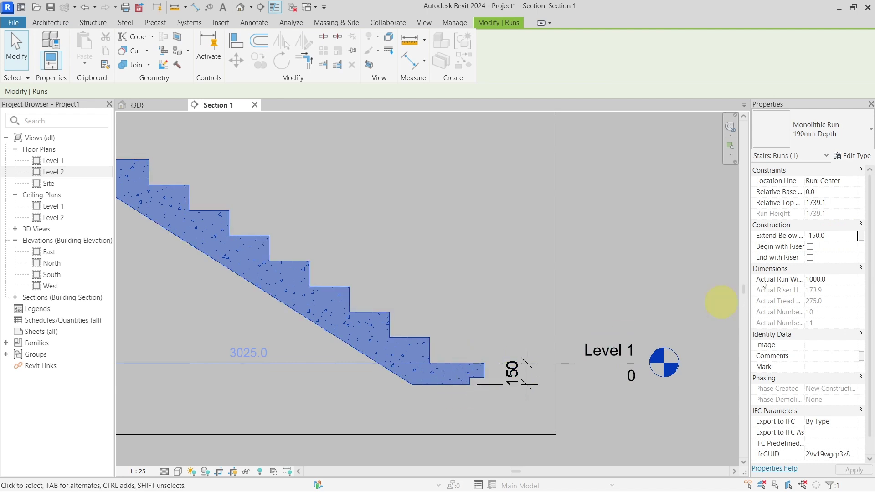
{"action": "left_click", "coordinate": [834, 235]}
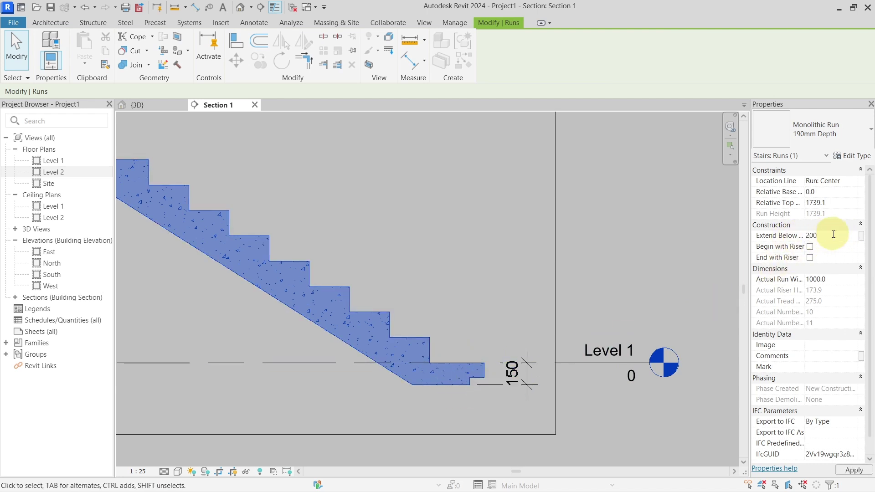
{"action": "key", "text": "Return"}
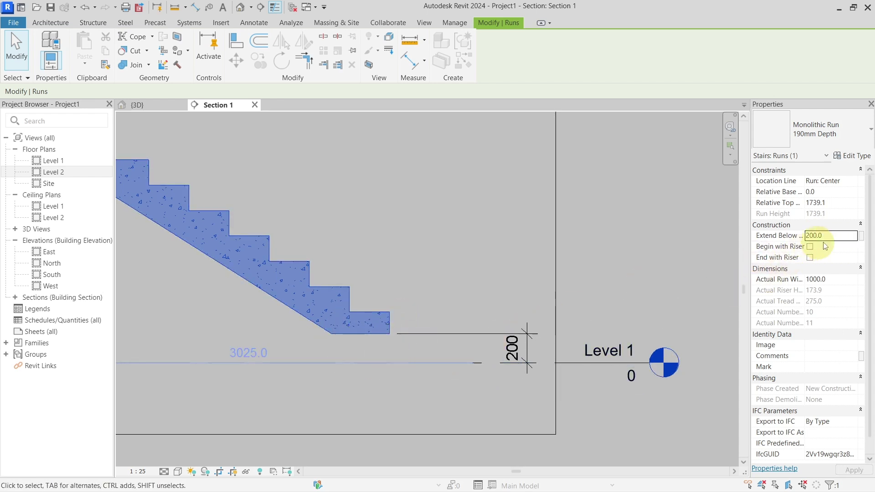
{"action": "left_click", "coordinate": [836, 236]}
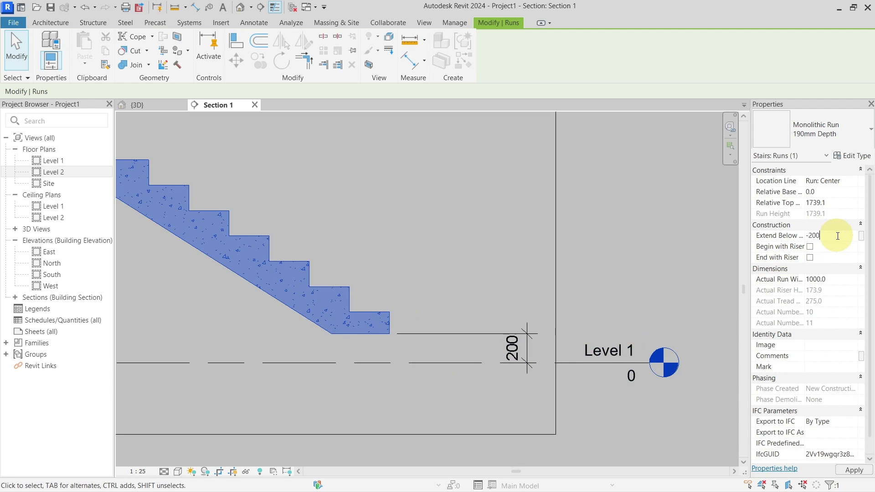
{"action": "key", "text": "Return"}
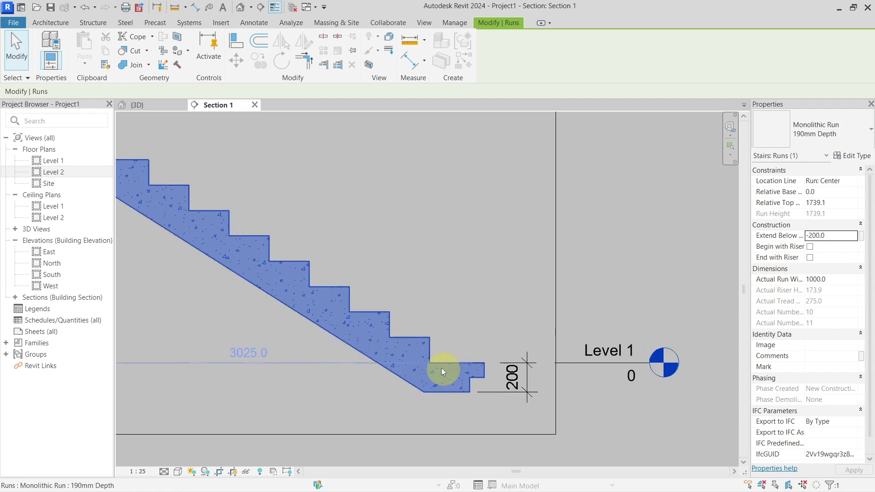
- Return to the {3D} view and center the precast stair
{"action": "left_click", "coordinate": [159, 104]}
{"action": "scroll", "coordinate": [439, 321], "scroll_direction": "down", "scroll_amount": 2}
{"action": "middle_click_drag", "start_coordinate": [496, 274], "coordinate": [384, 296]}
{"action": "left_click", "coordinate": [412, 316]}
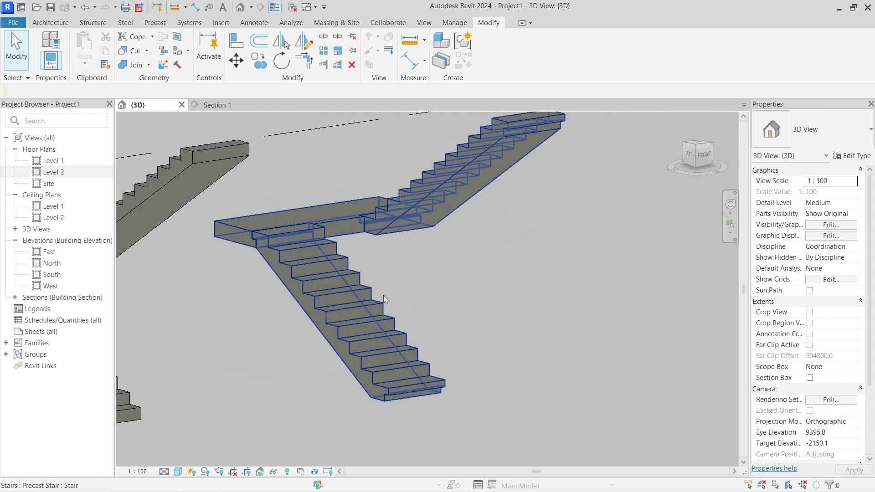
{"action": "left_click", "coordinate": [324, 312]}
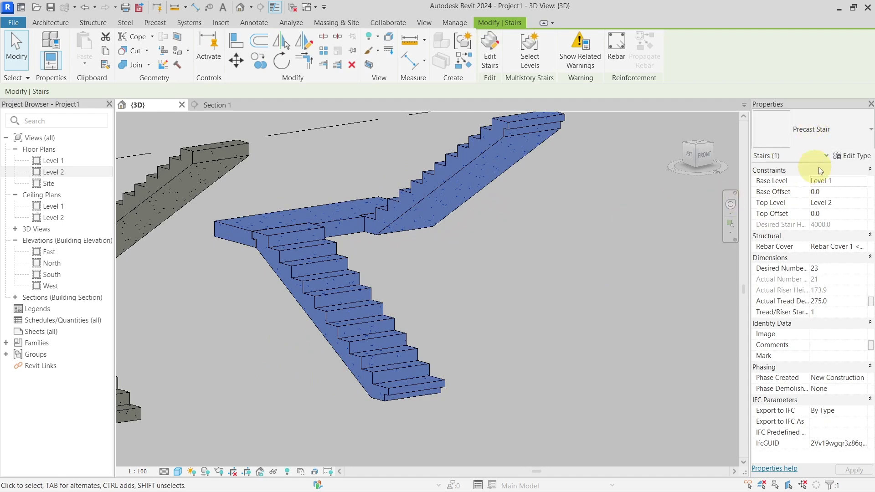
{"action": "left_click", "coordinate": [846, 155]}
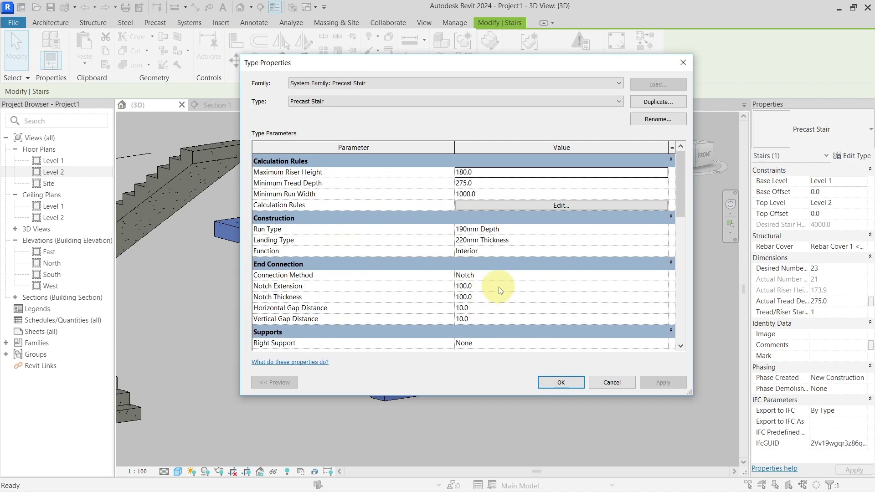
{"action": "left_click", "coordinate": [563, 382]}
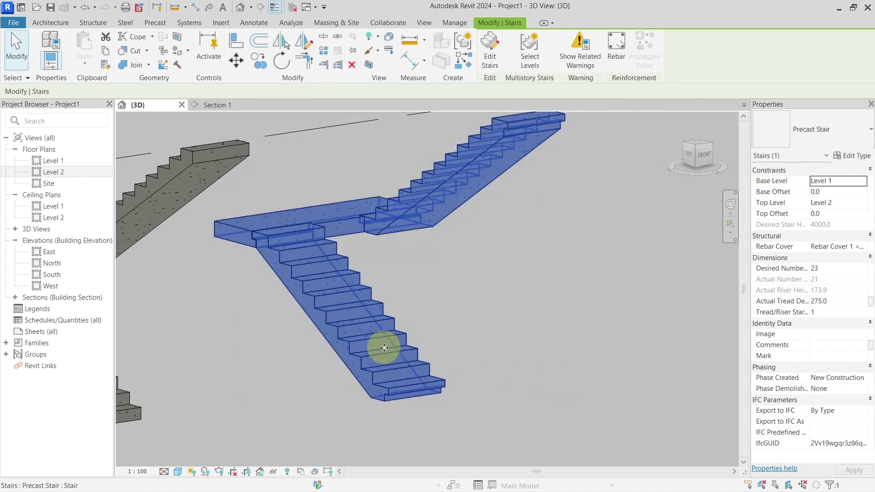
{"action": "middle_click_drag", "start_coordinate": [532, 328], "coordinate": [453, 222], "text": "shift"}
{"action": "scroll", "coordinate": [438, 228], "scroll_direction": "up", "scroll_amount": 4}
{"action": "scroll", "coordinate": [436, 288], "scroll_direction": "down", "scroll_amount": 1}
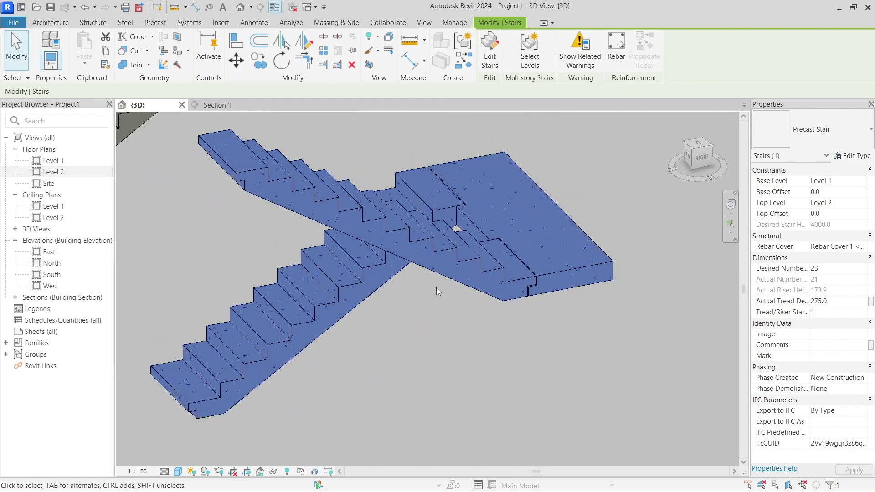
{"action": "left_click", "coordinate": [399, 269]}
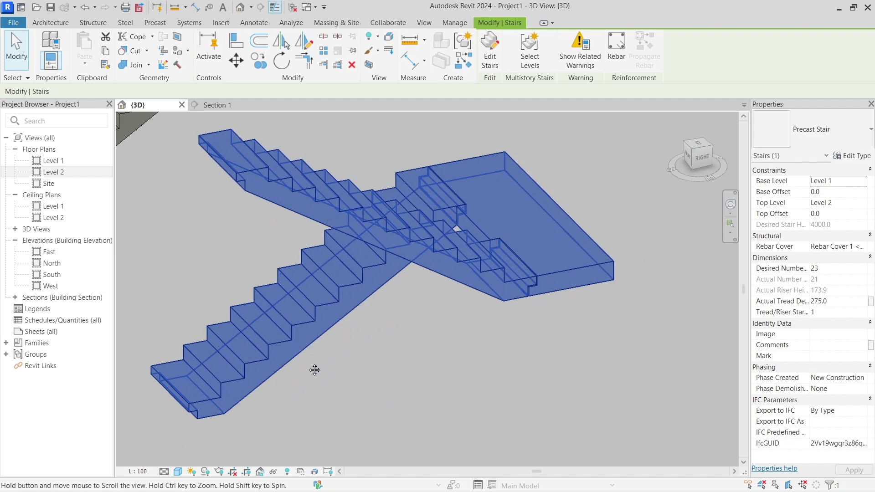
{"action": "middle_click_drag", "start_coordinate": [313, 367], "coordinate": [369, 344]}
{"action": "left_click", "coordinate": [369, 344]}
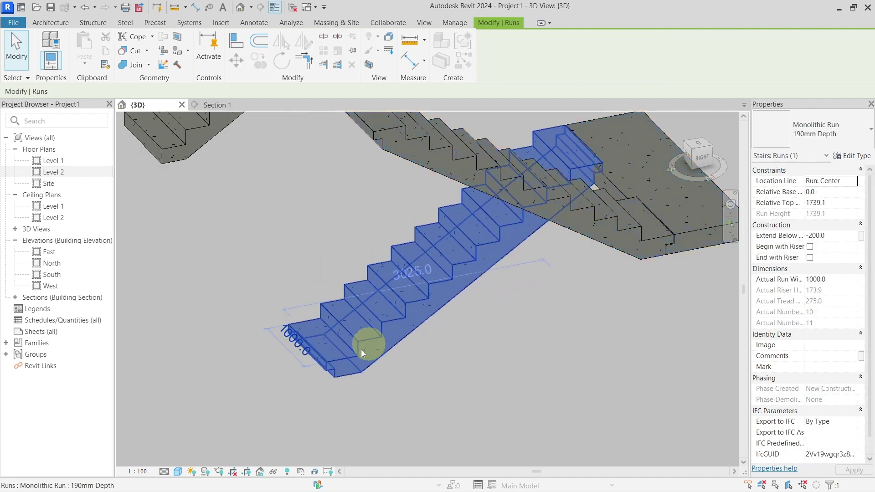